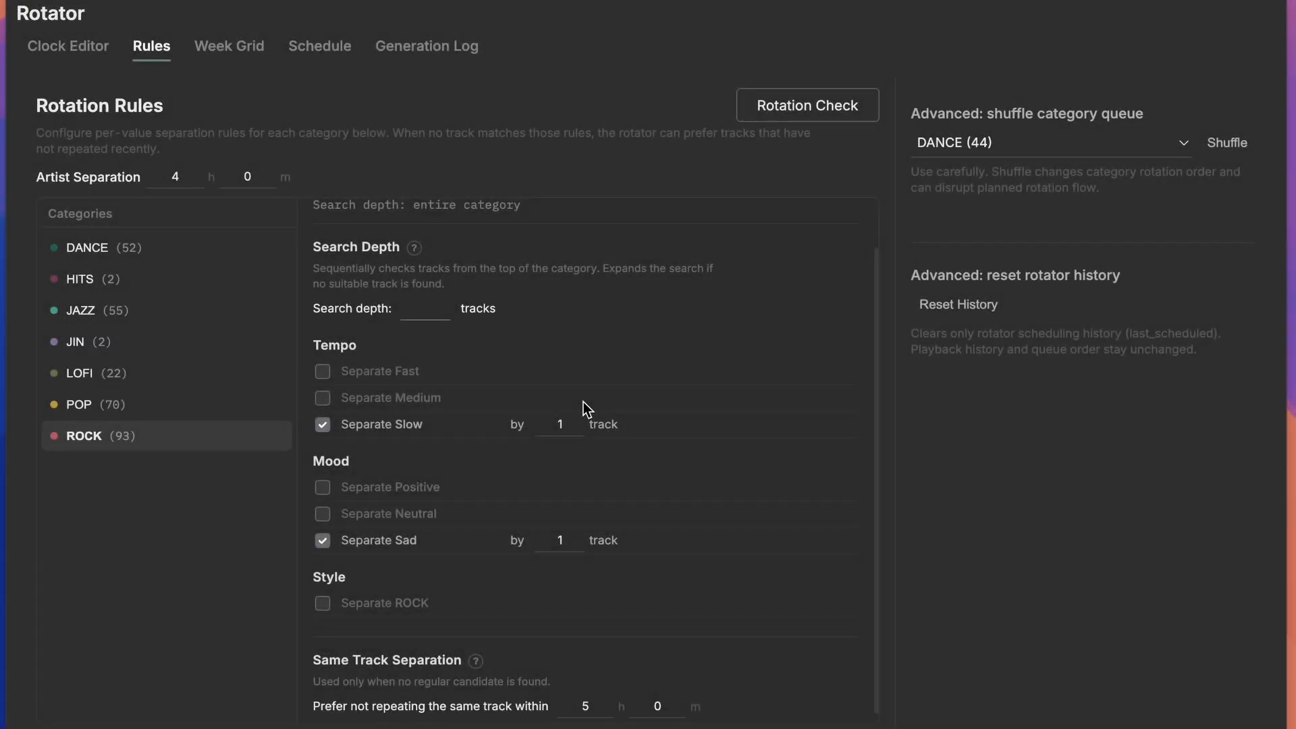
# - Set the search depth to 7 tracks for the ROCK, POP, LOFI, JAZZ and DANCE categories
pyautogui.write('7')
pyautogui.click(216, 414)
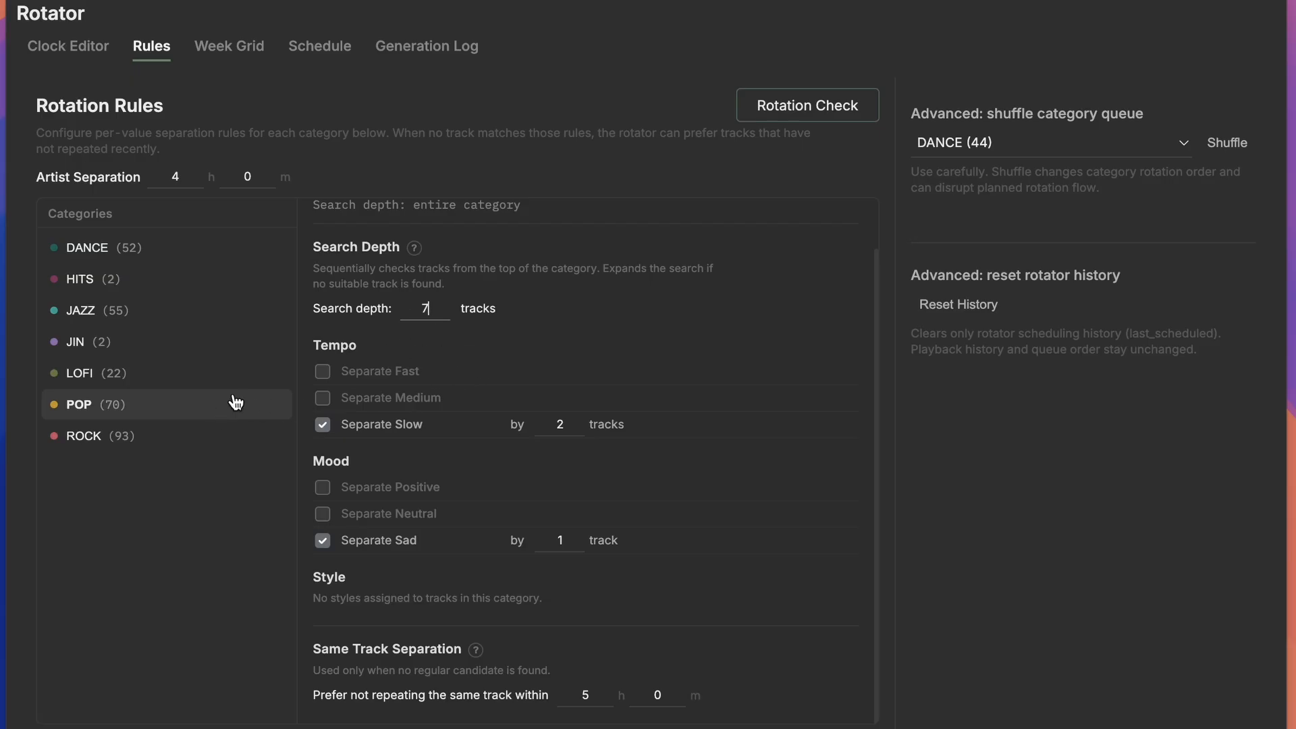
pyautogui.click(188, 380)
pyautogui.click(426, 308)
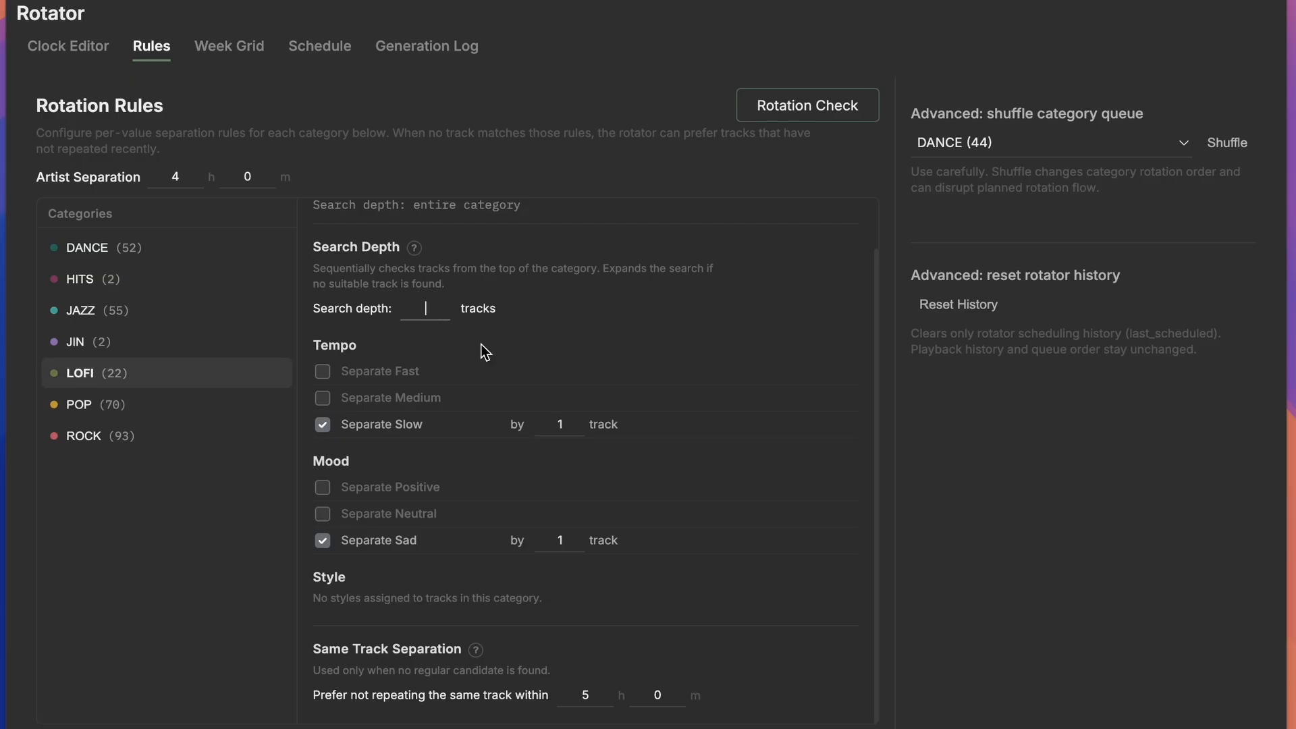
pyautogui.click(216, 318)
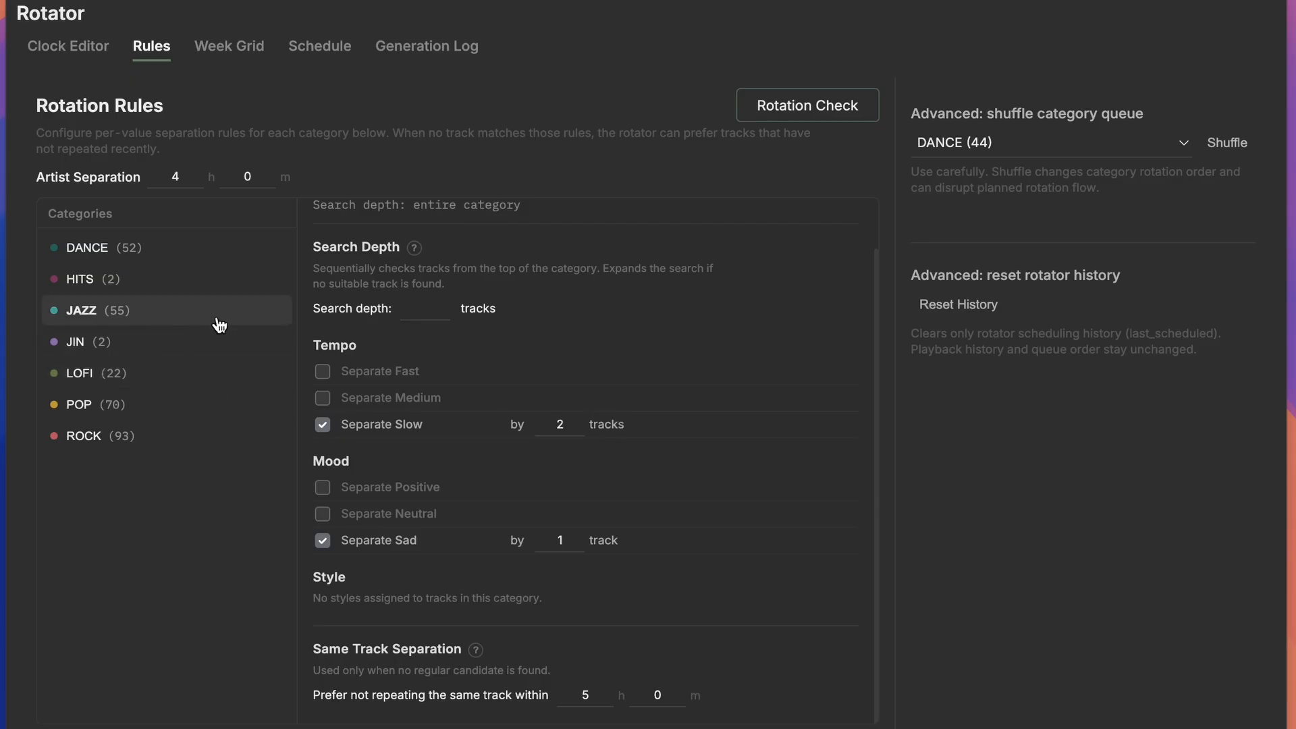
pyautogui.click(418, 312)
pyautogui.click(172, 255)
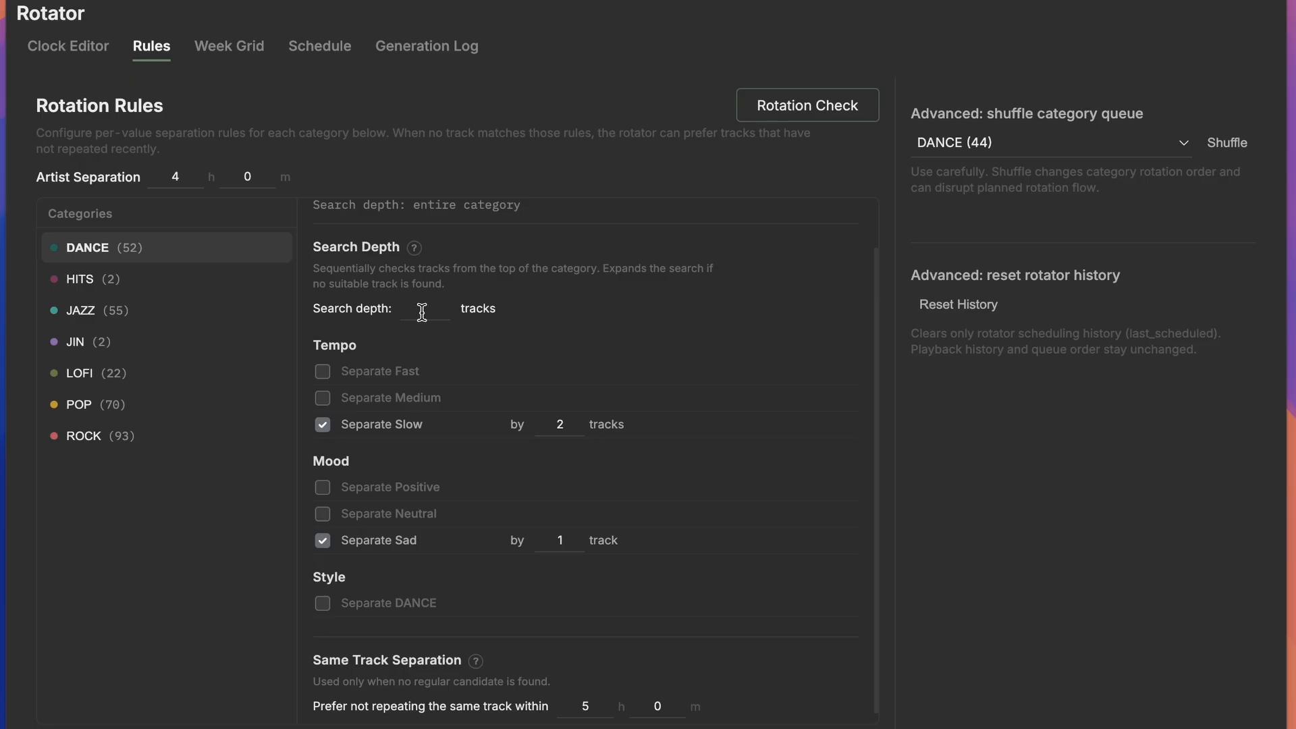
pyautogui.write('7')
pyautogui.click(793, 457)
# - Run a Rotation Check and open the rules of the flagged ROCK category
pyautogui.scroll(2, 497, 519)
pyautogui.scroll(-2, 497, 521)
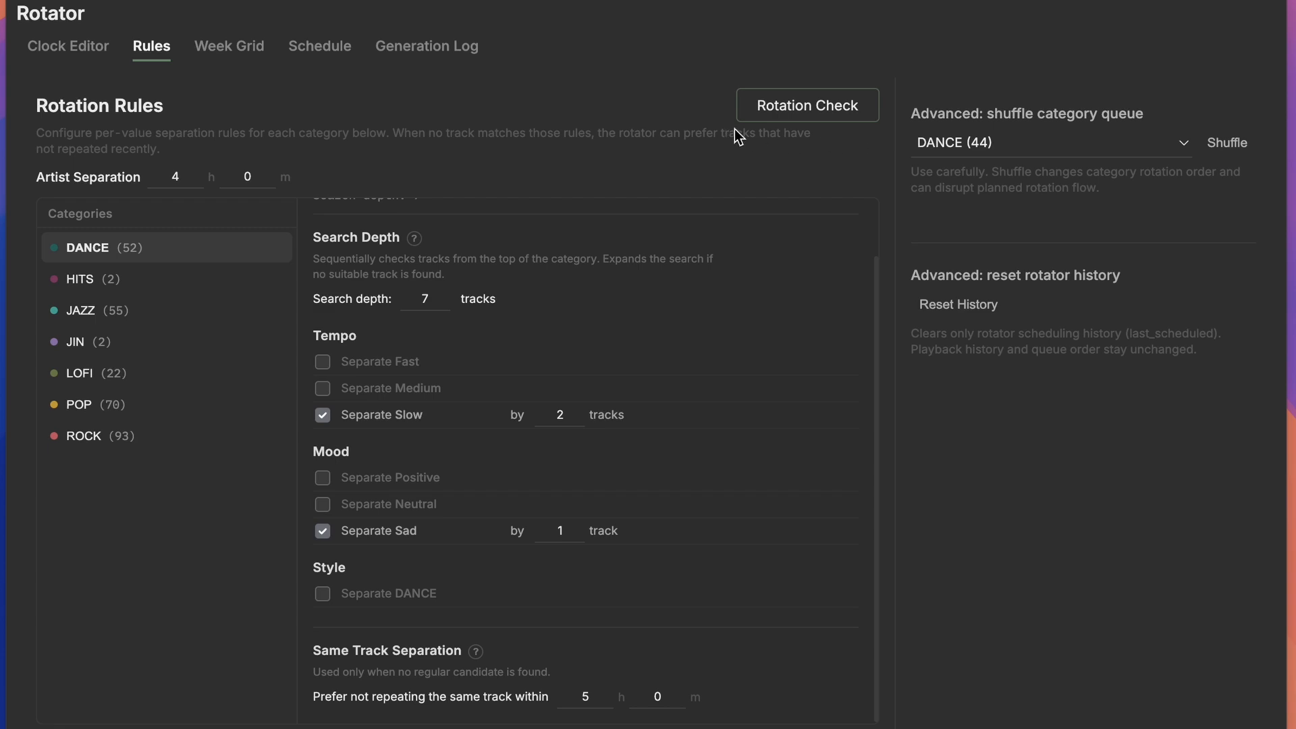
pyautogui.click(823, 112)
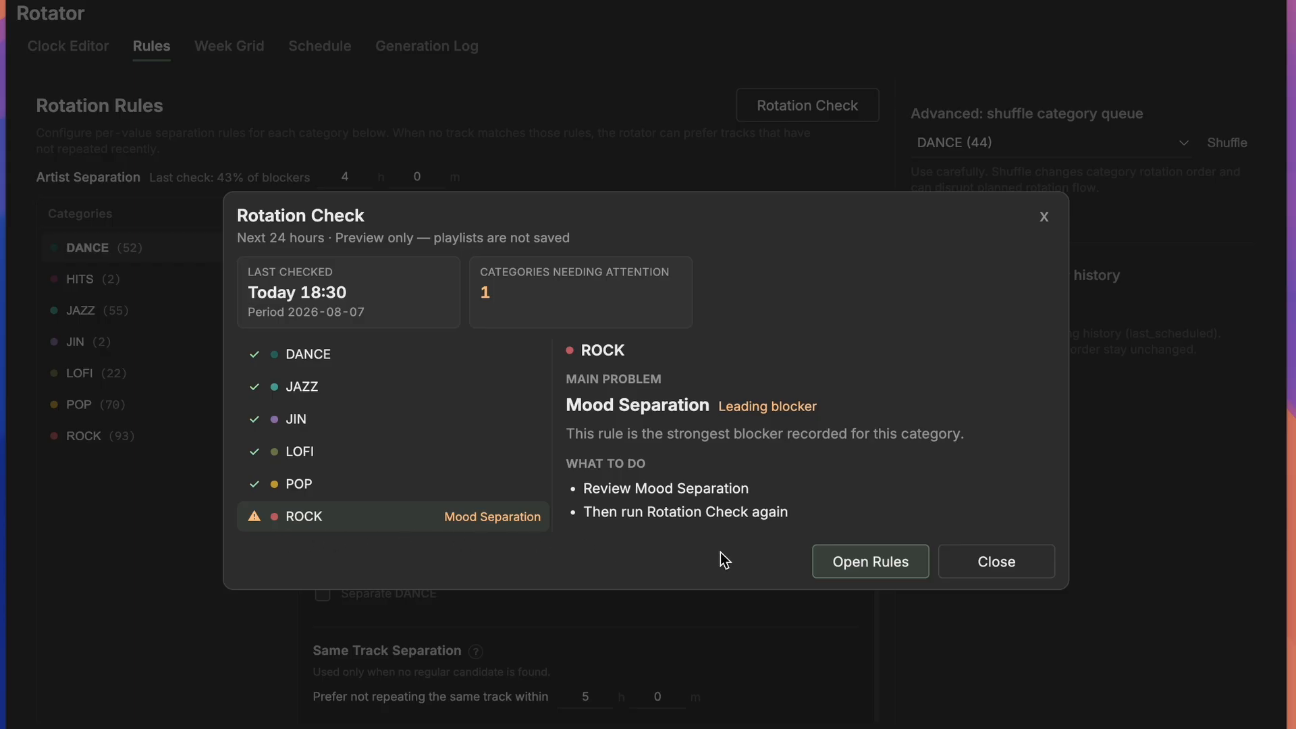
pyautogui.click(845, 565)
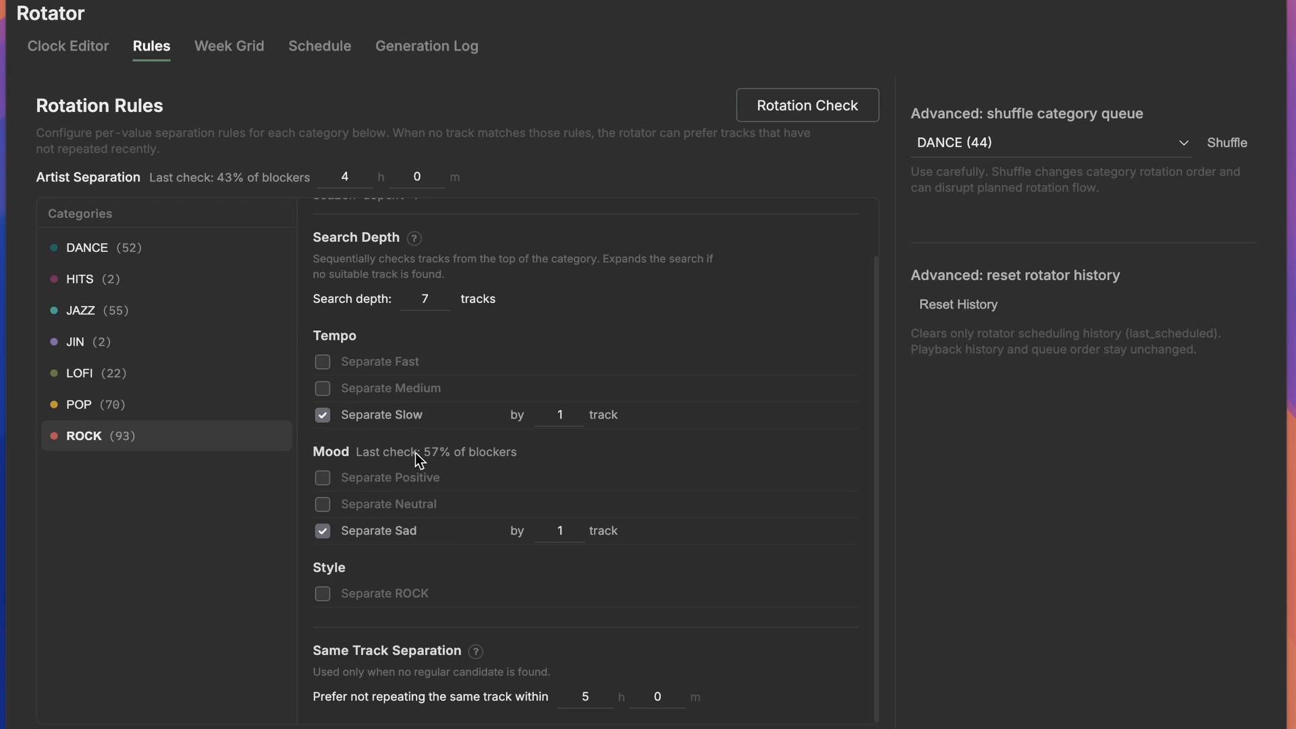
# - Try ROCK without the Sad mood separation and test it with a Rotation Check
pyautogui.click(323, 531)
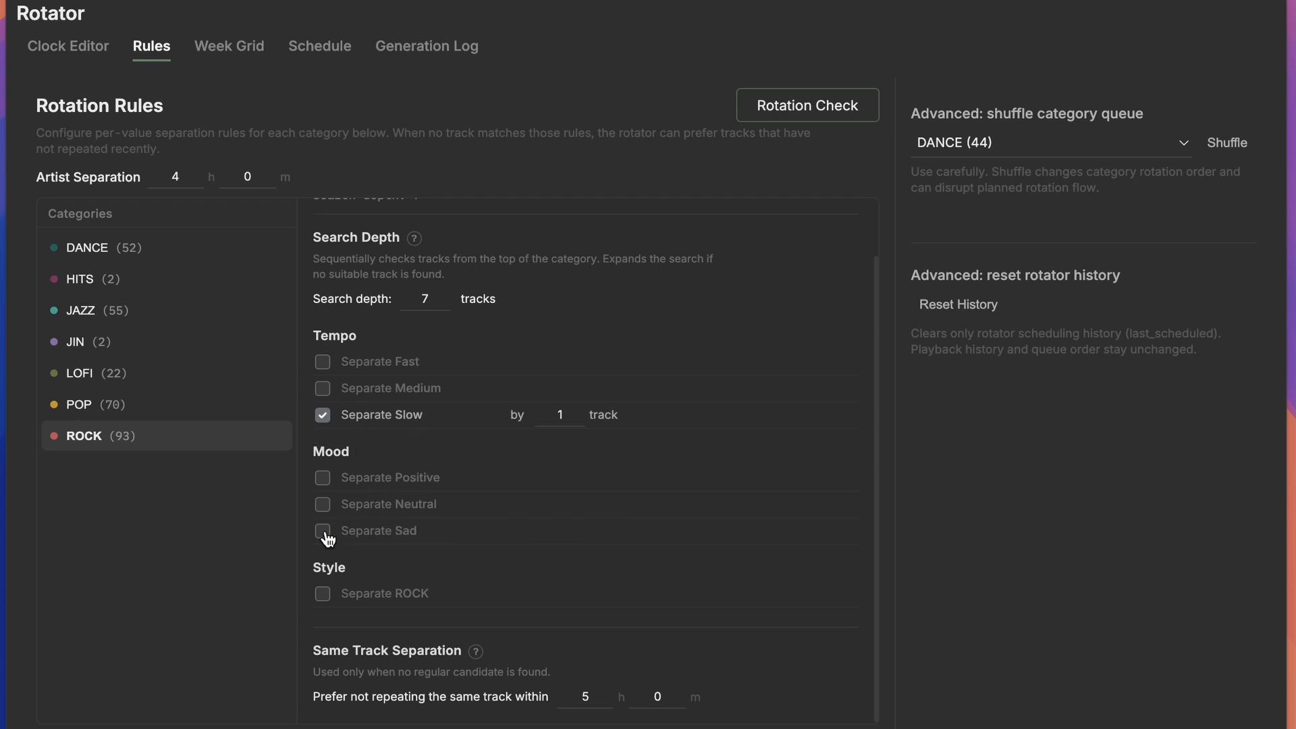
pyautogui.click(792, 112)
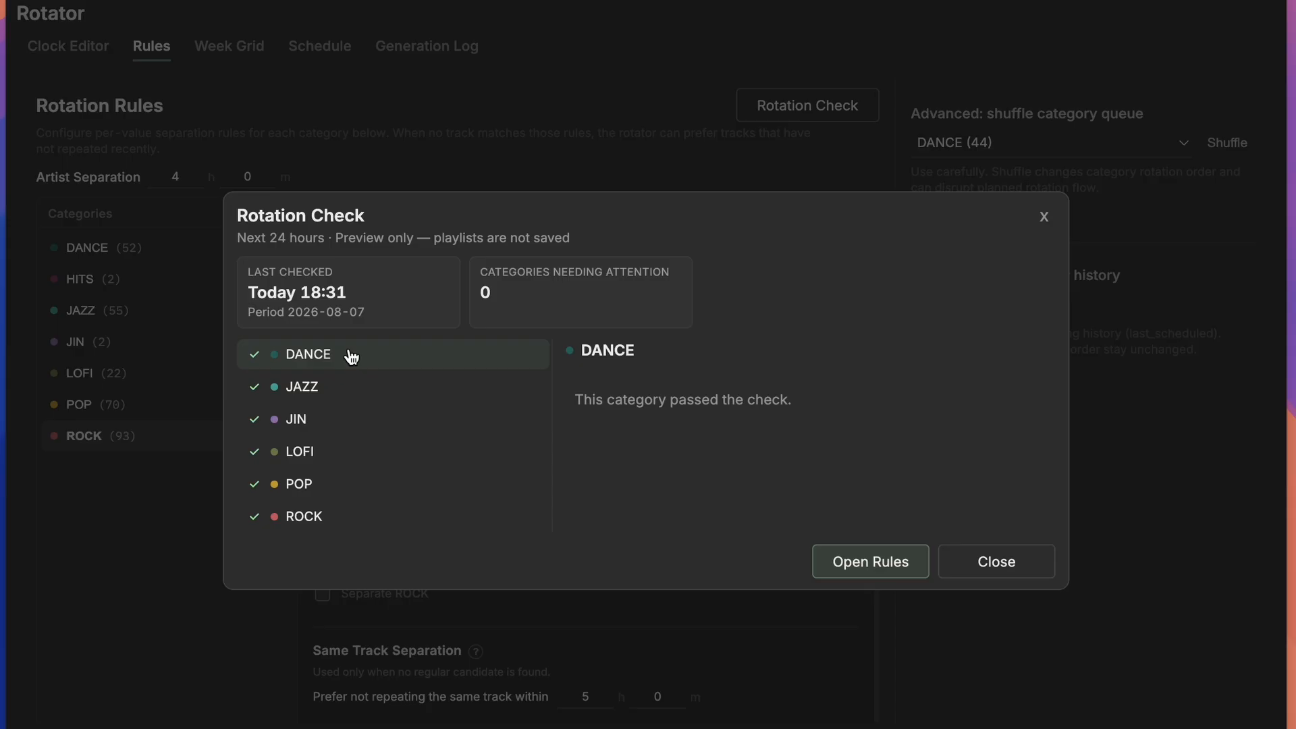
pyautogui.click(844, 559)
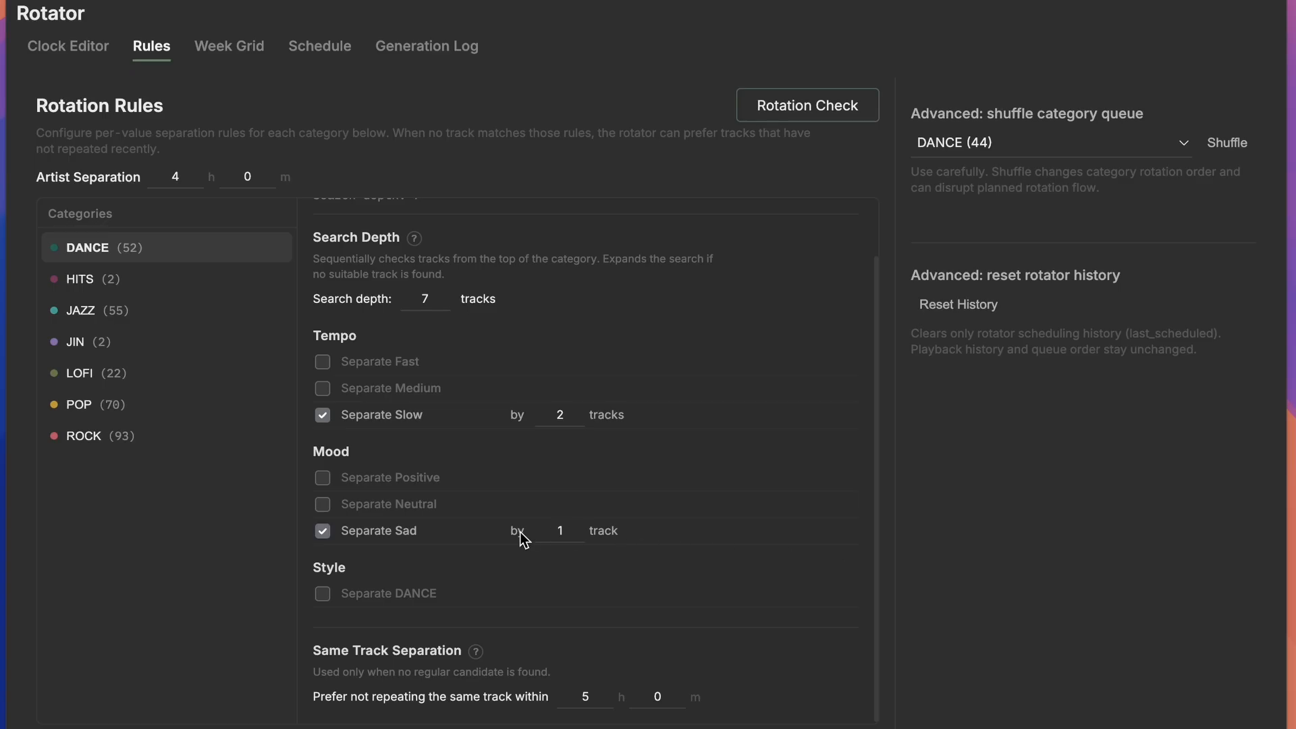
# - Re-enable Separate Sad for the ROCK category and set its search depth to 8 tracks
pyautogui.click(143, 446)
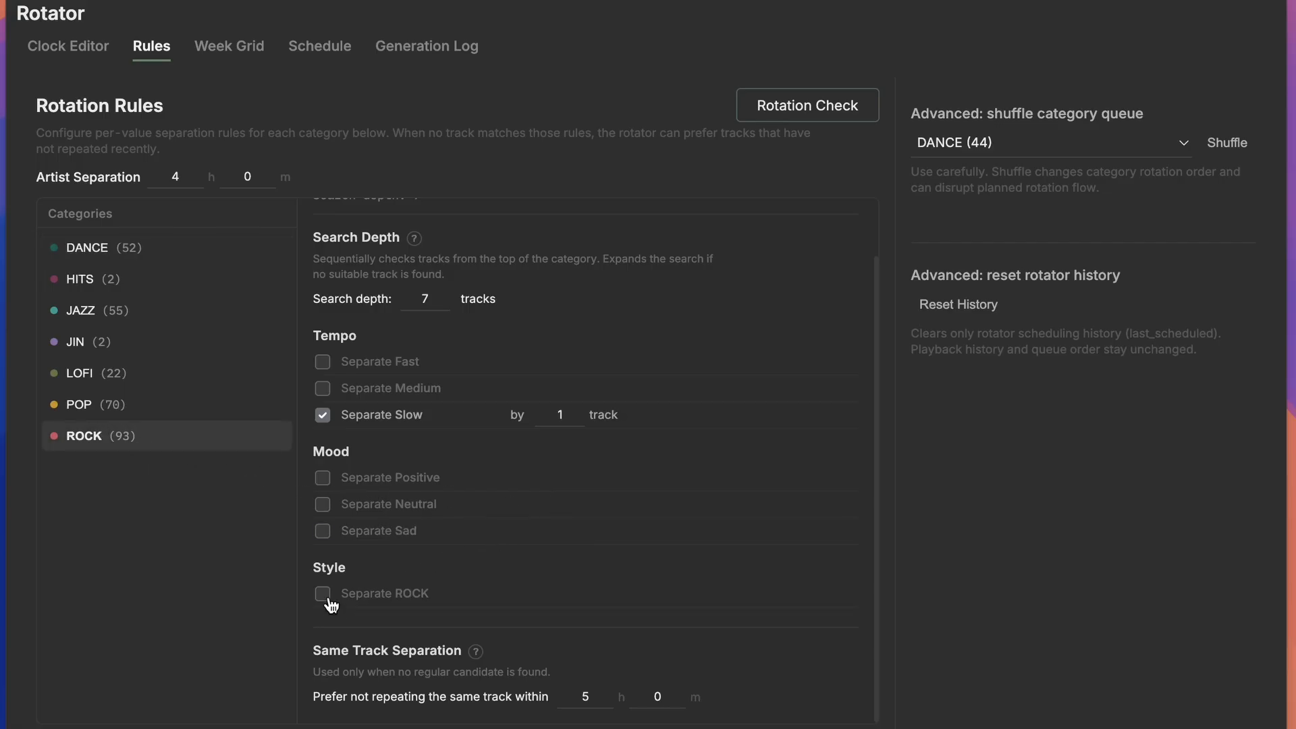
pyautogui.click(323, 533)
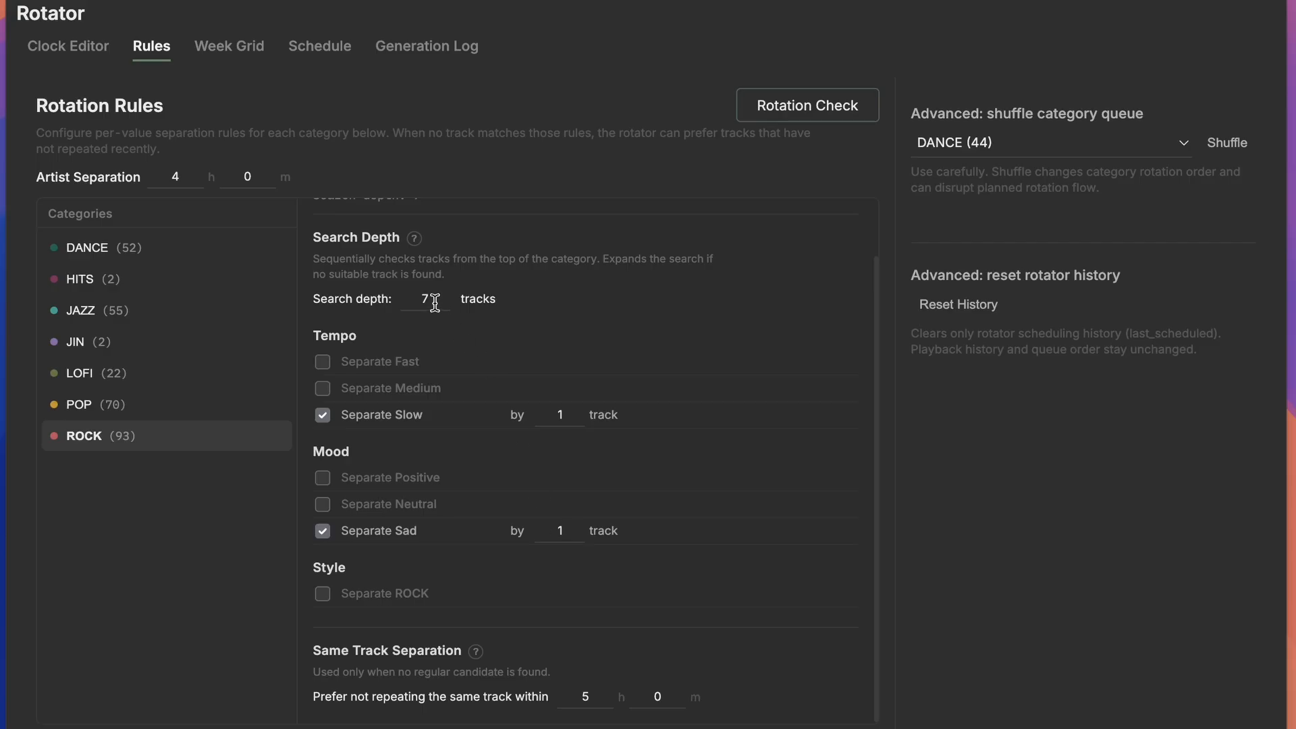
pyautogui.press('BackSpace')
# - Rerun the Rotation Check, view the result for ROCK and close the report
pyautogui.click(798, 103)
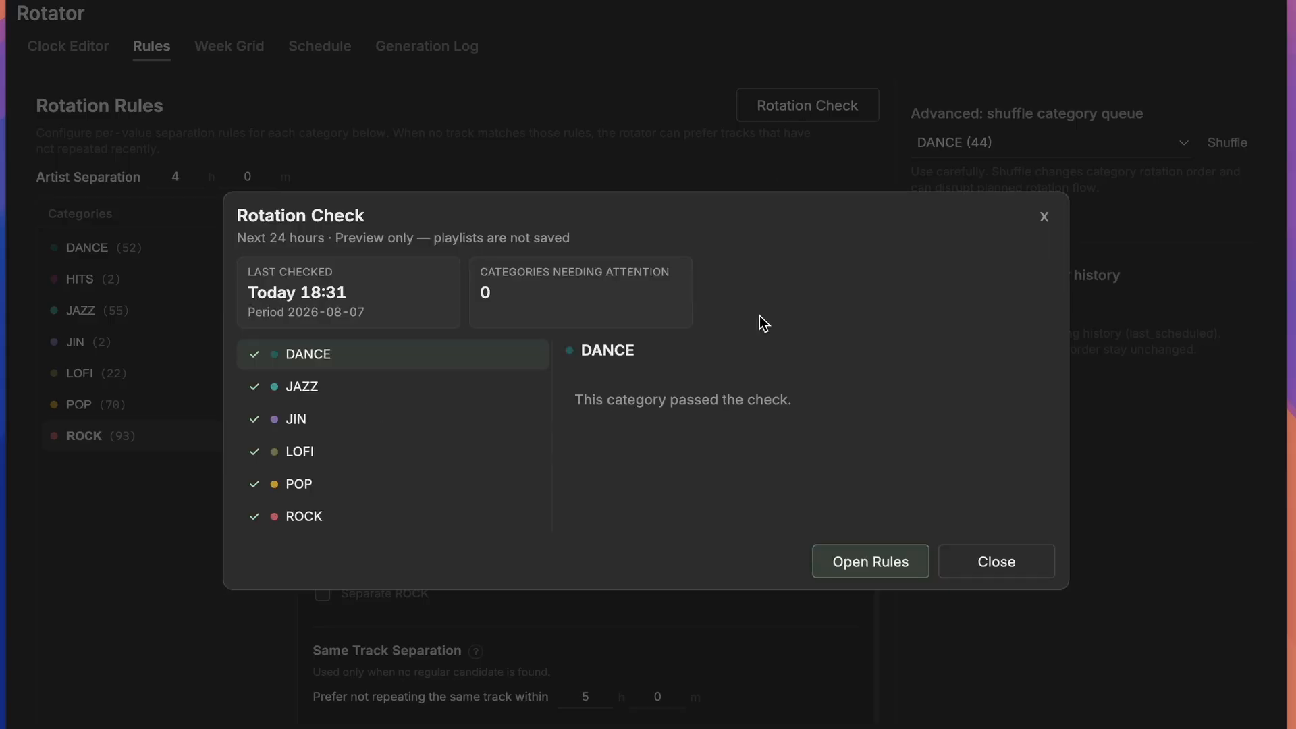
pyautogui.click(466, 511)
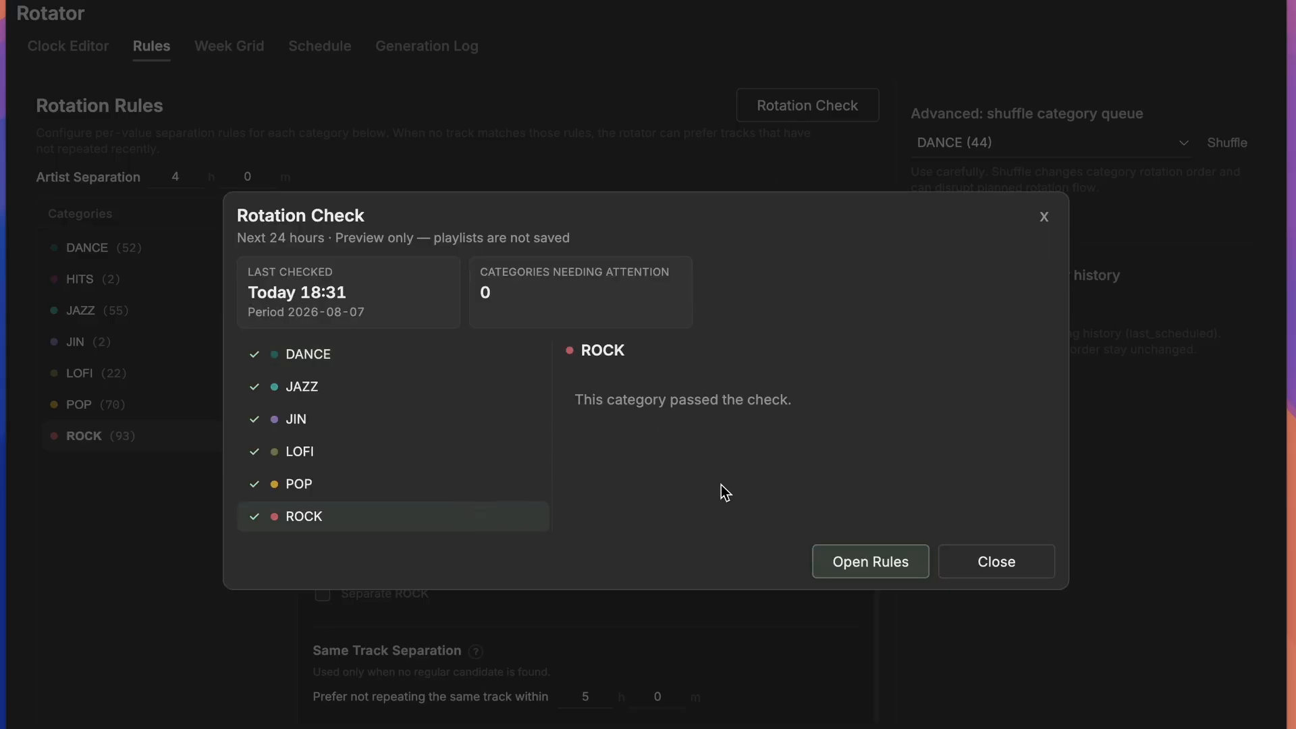
pyautogui.click(960, 569)
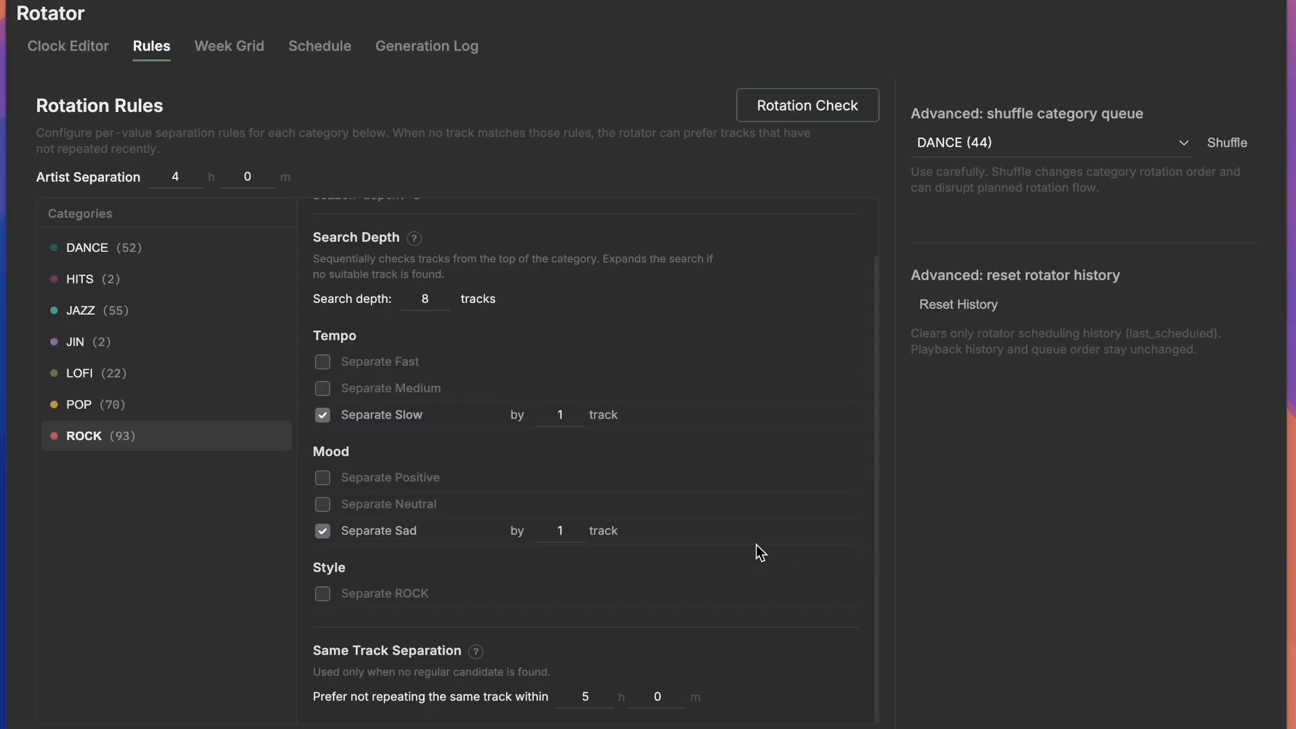
# - Enable Separate Fast and Separate Positive by 1 track each for the DANCE category
pyautogui.scroll(2, 655, 501)
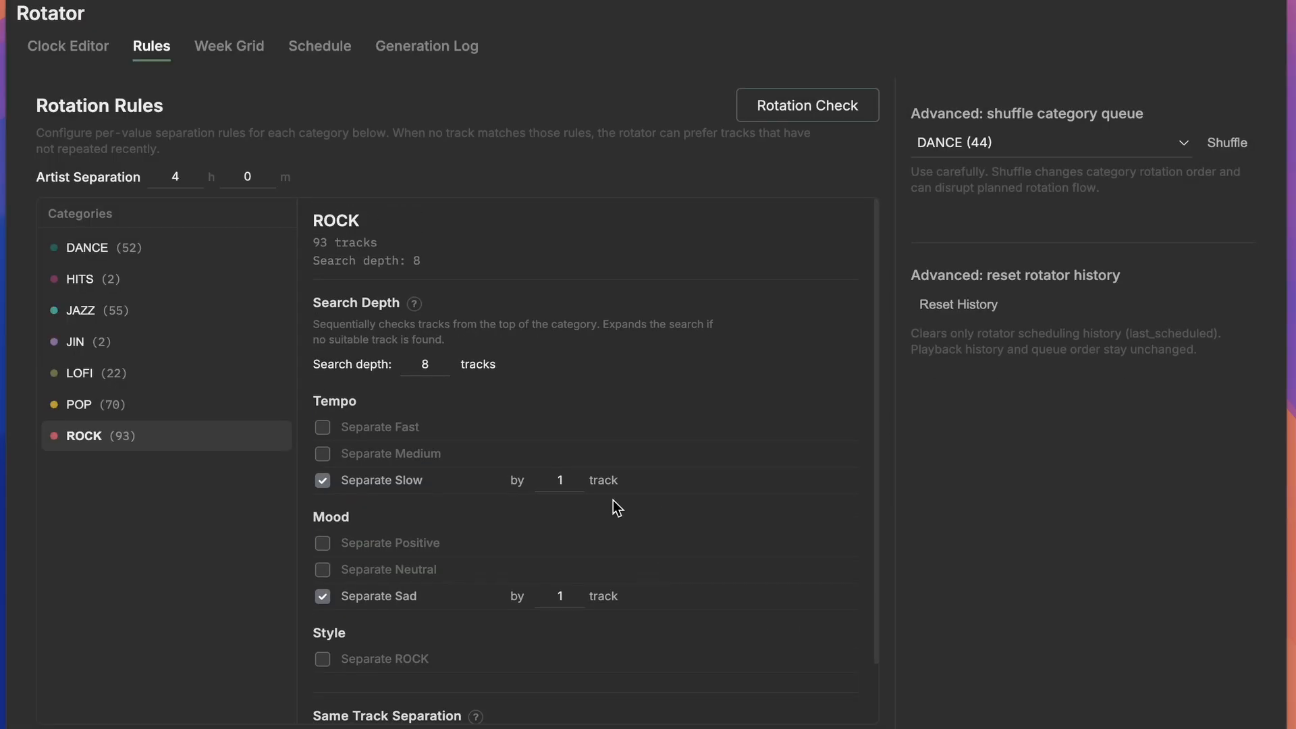
pyautogui.click(86, 250)
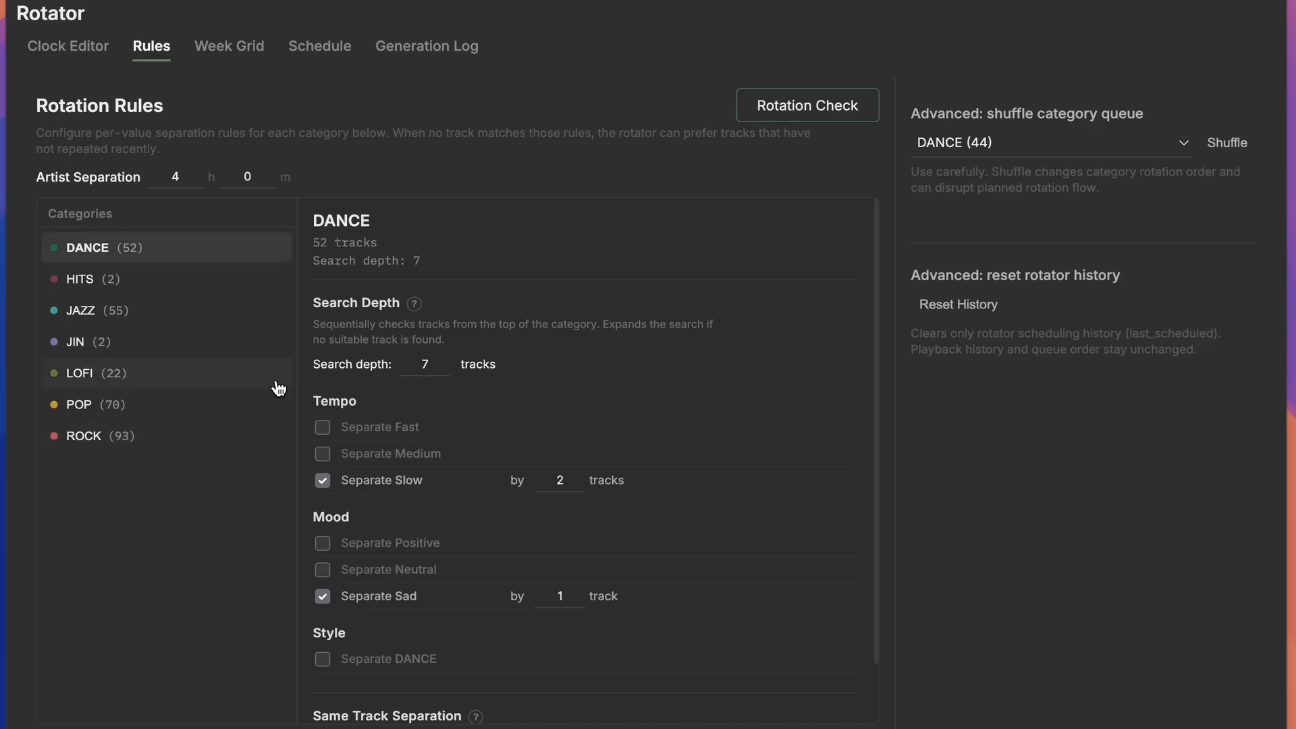
pyautogui.click(322, 430)
pyautogui.scroll(-1, 466, 499)
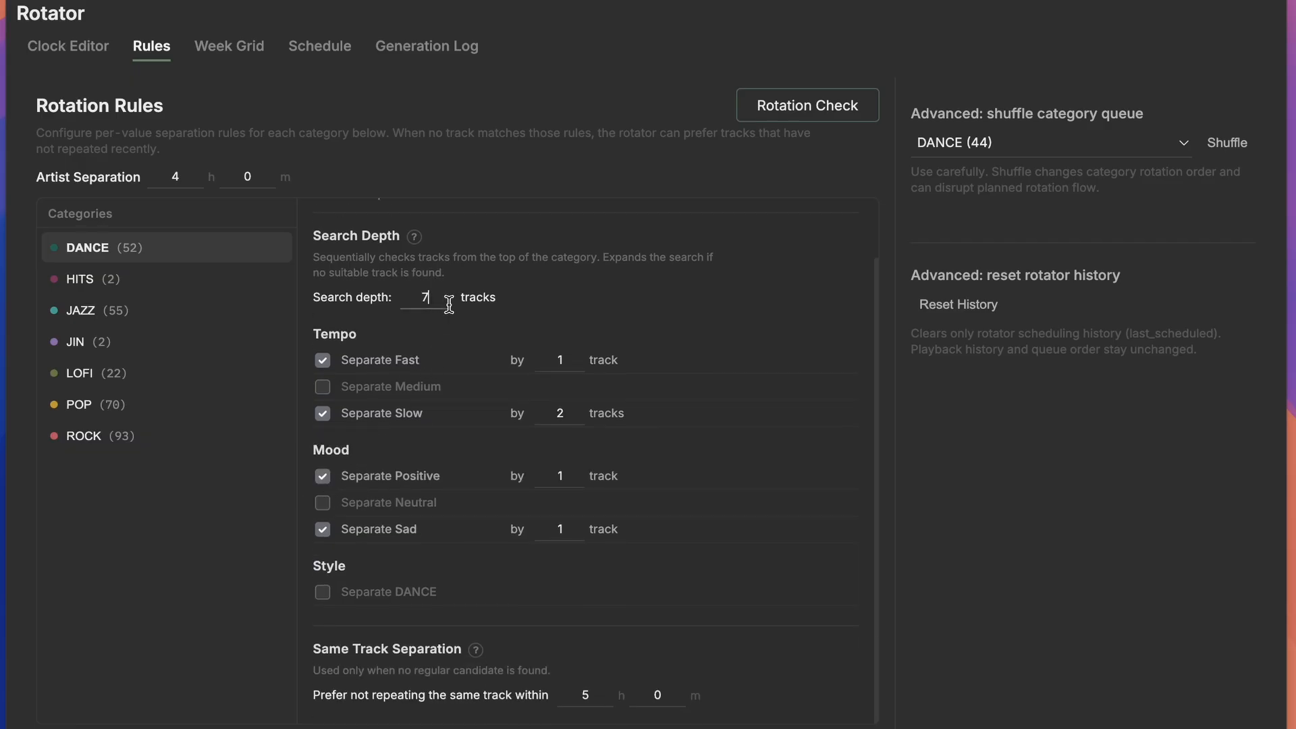
# - Set the DANCE search depth to 3 tracks and test the rules with a Rotation Check
pyautogui.press('BackSpace')
pyautogui.write('3')
pyautogui.click(816, 108)
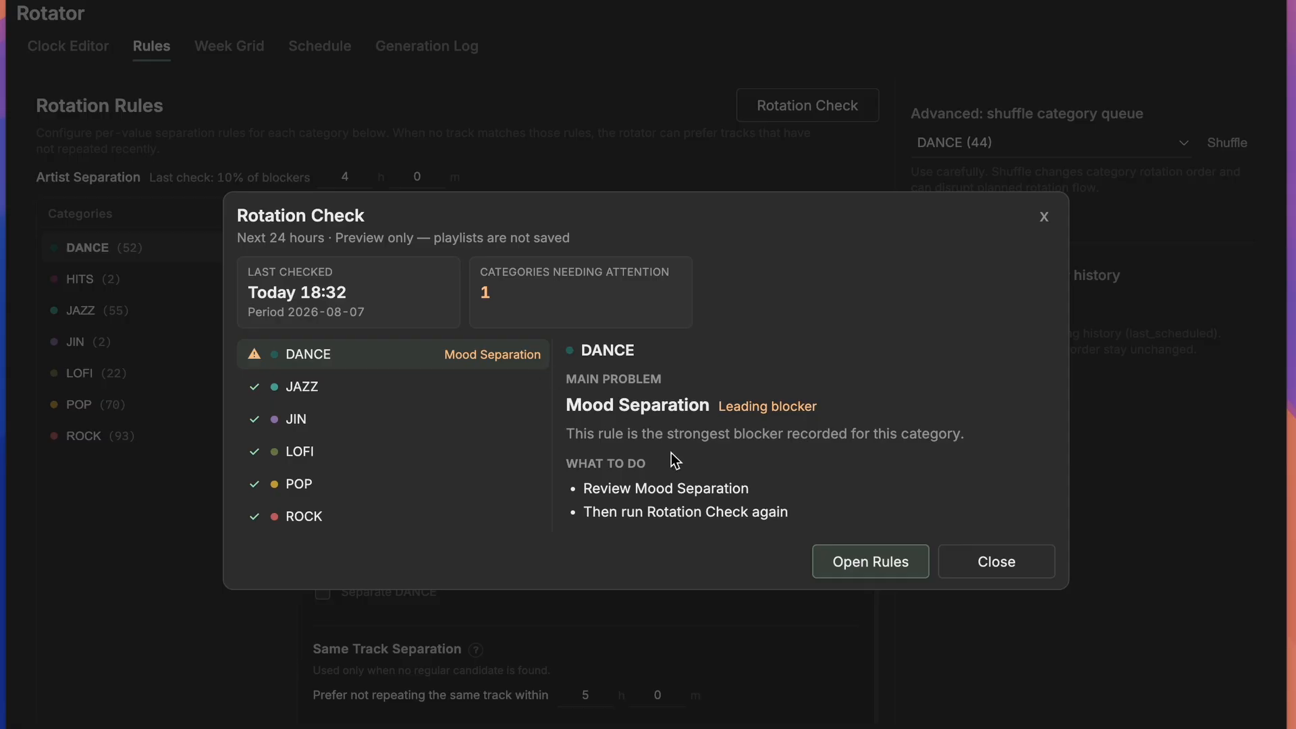
pyautogui.click(902, 567)
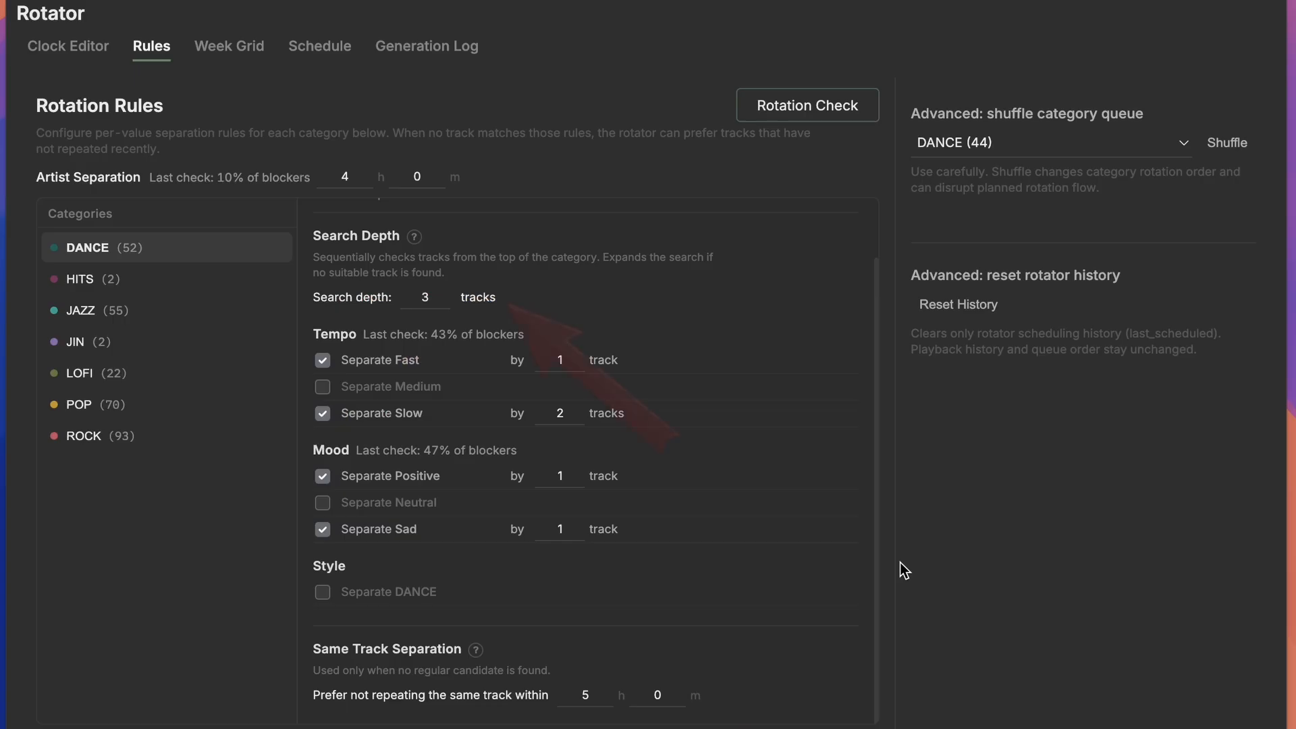
# - Reduce the Separate Slow distance for DANCE to 1 track and rerun the Rotation Check
pyautogui.click(569, 416)
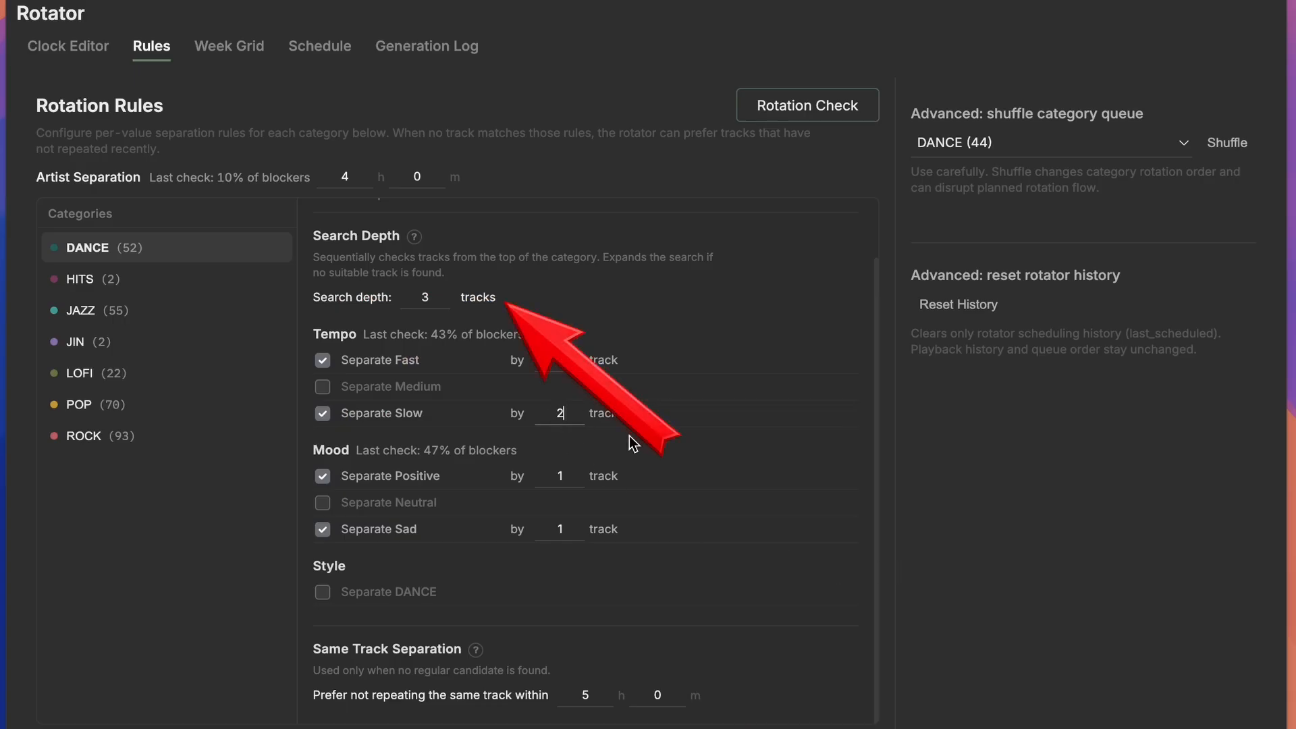
pyautogui.press('BackSpace')
pyautogui.write('1')
pyautogui.click(811, 106)
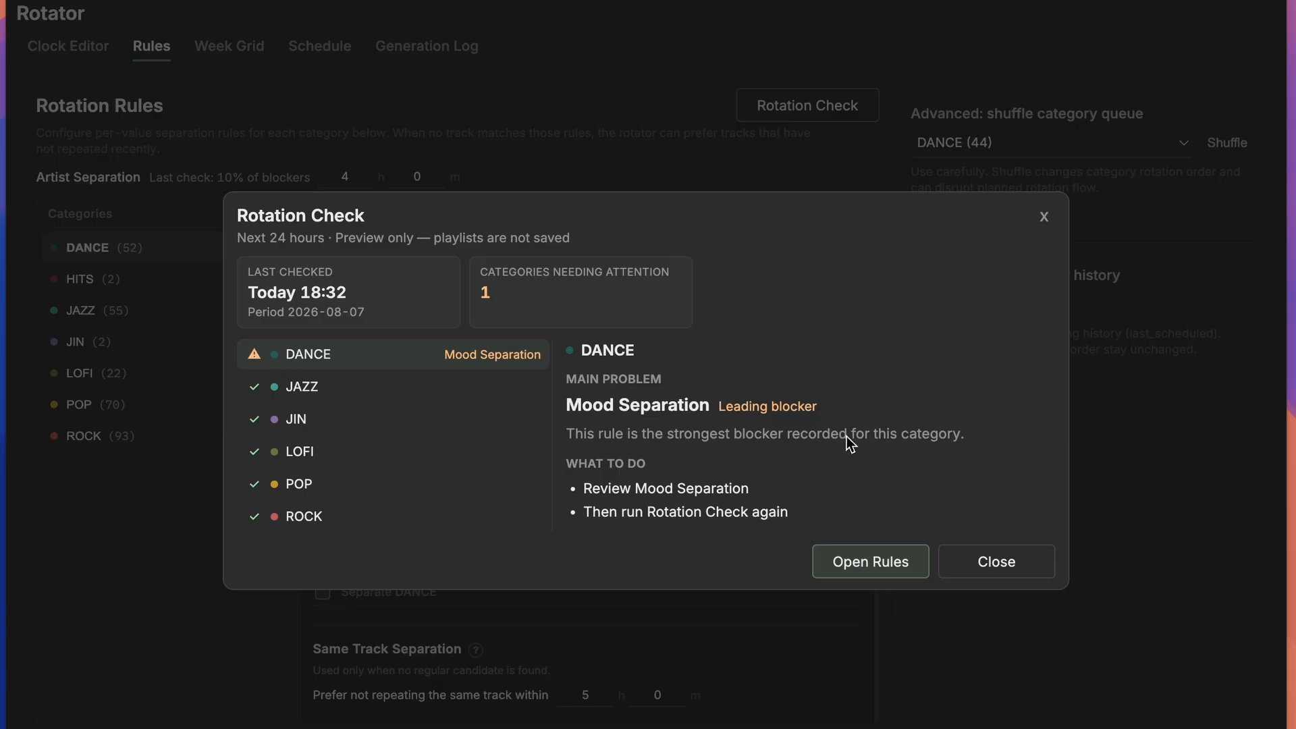
pyautogui.click(848, 560)
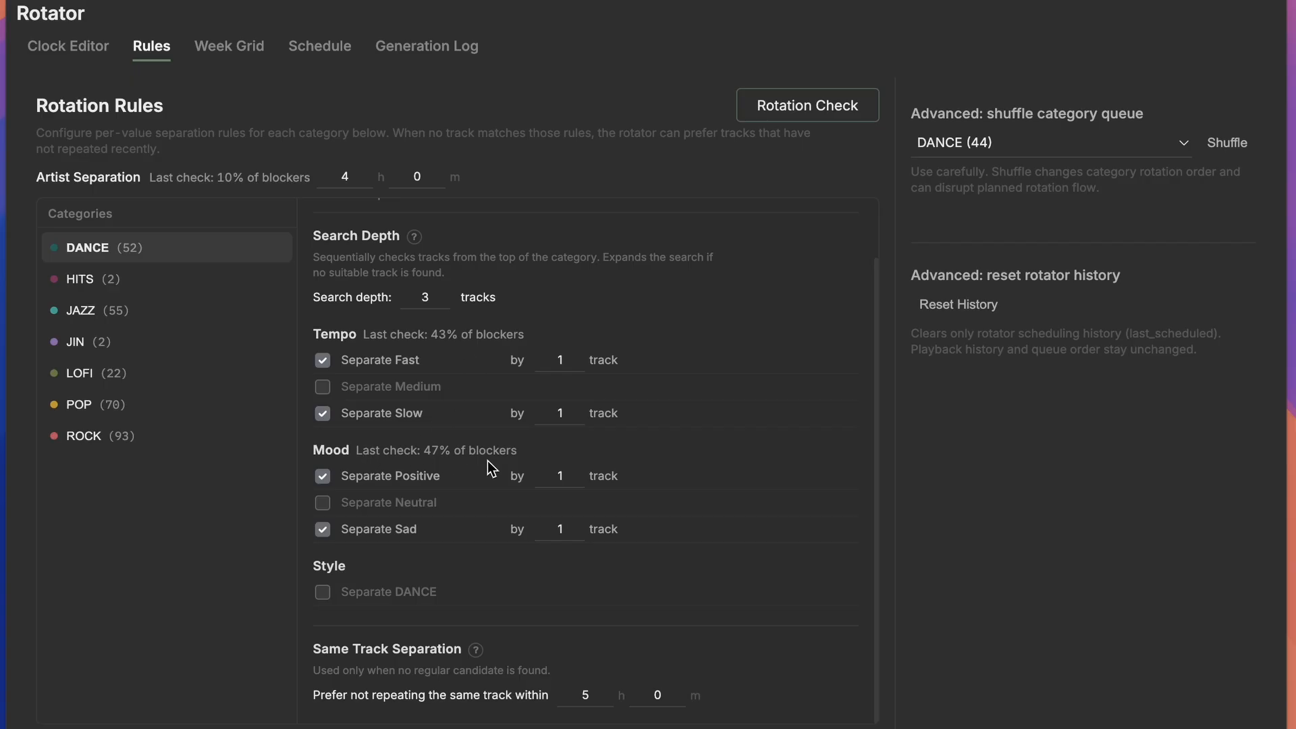
# - Set the DANCE search depth to 5 tracks and run the Rotation Check again
pyautogui.click(437, 302)
pyautogui.press('BackSpace')
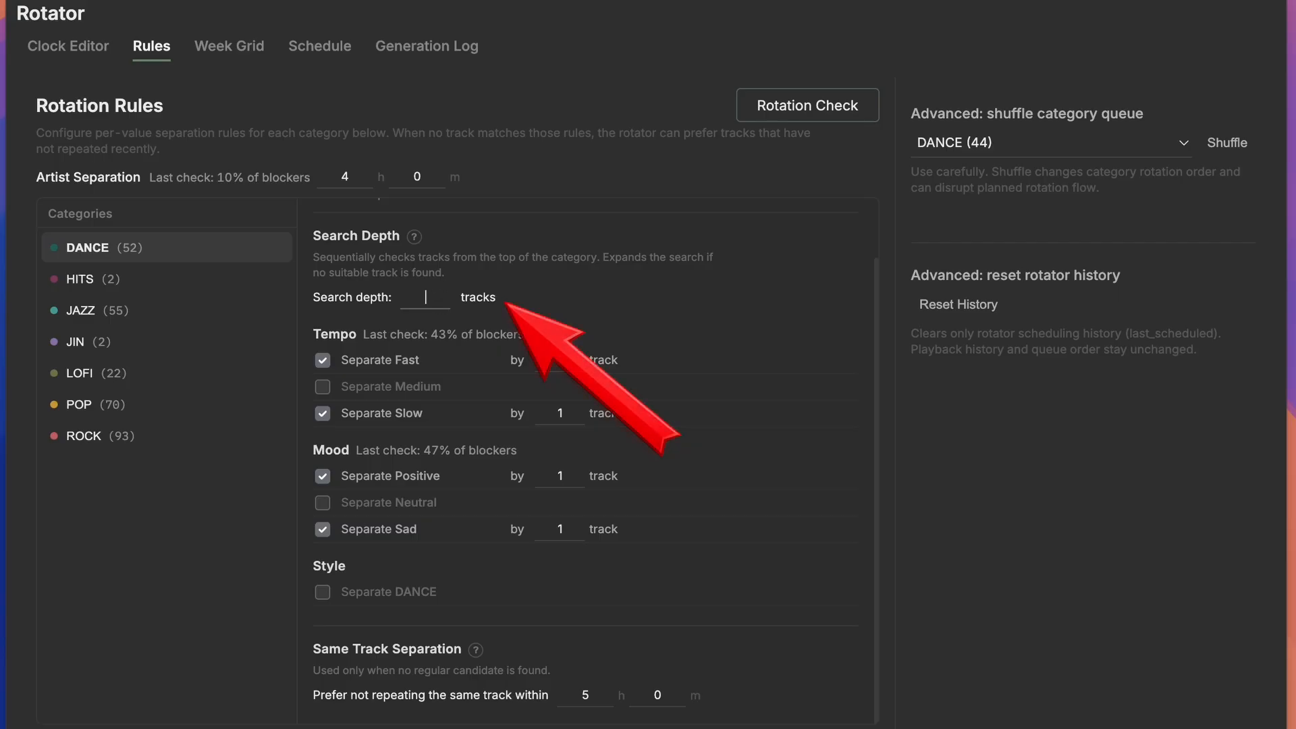
pyautogui.write('5')
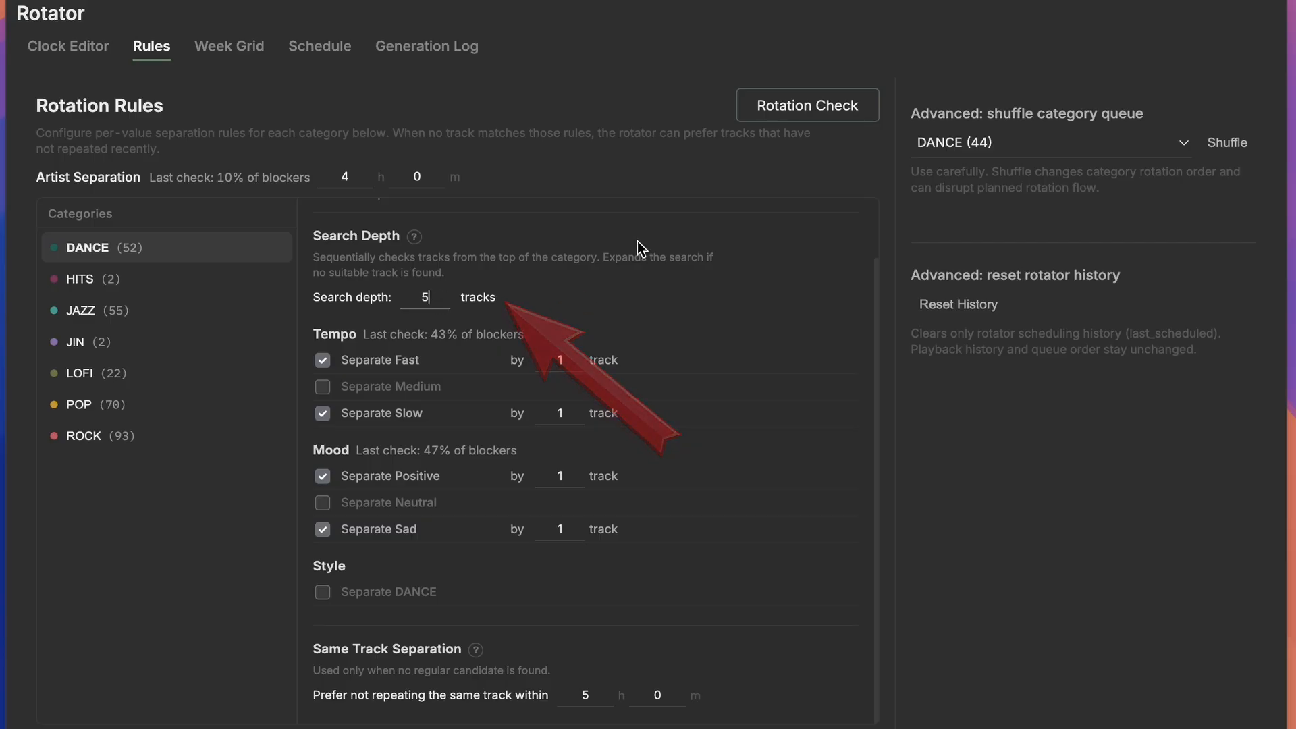
pyautogui.click(832, 102)
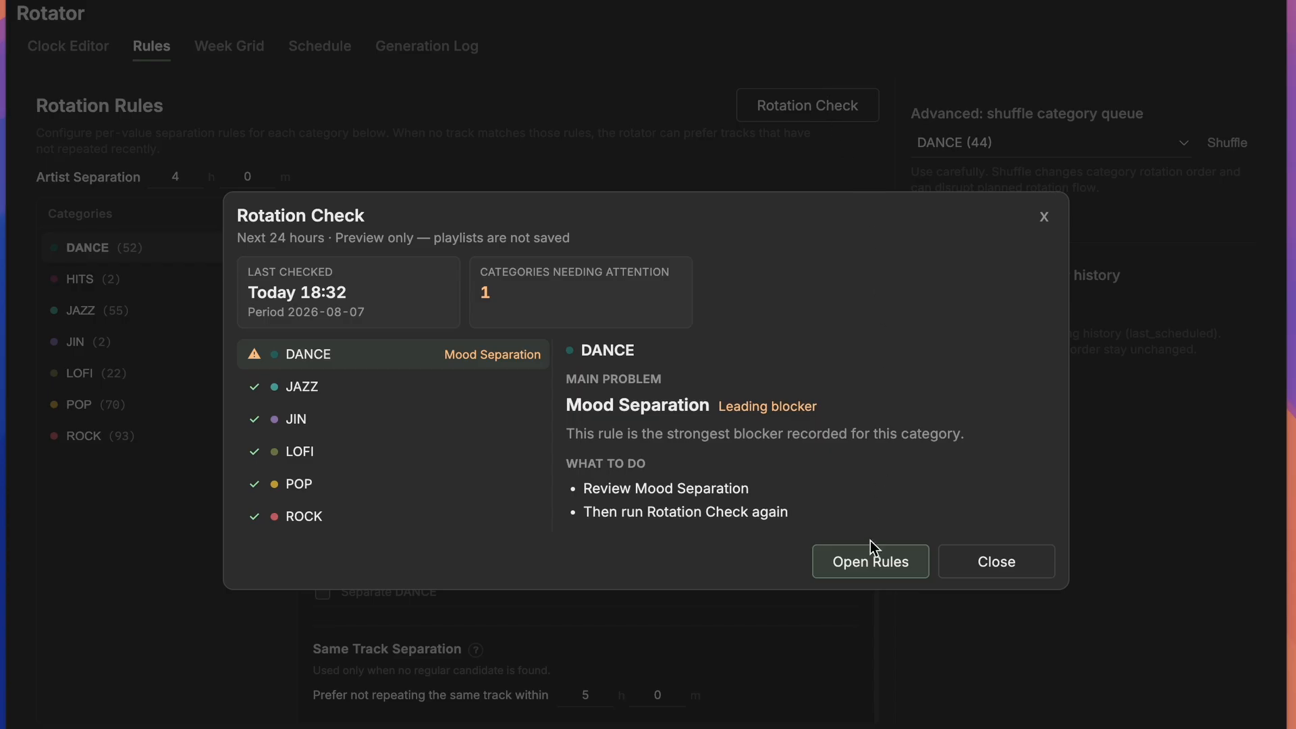
pyautogui.click(870, 558)
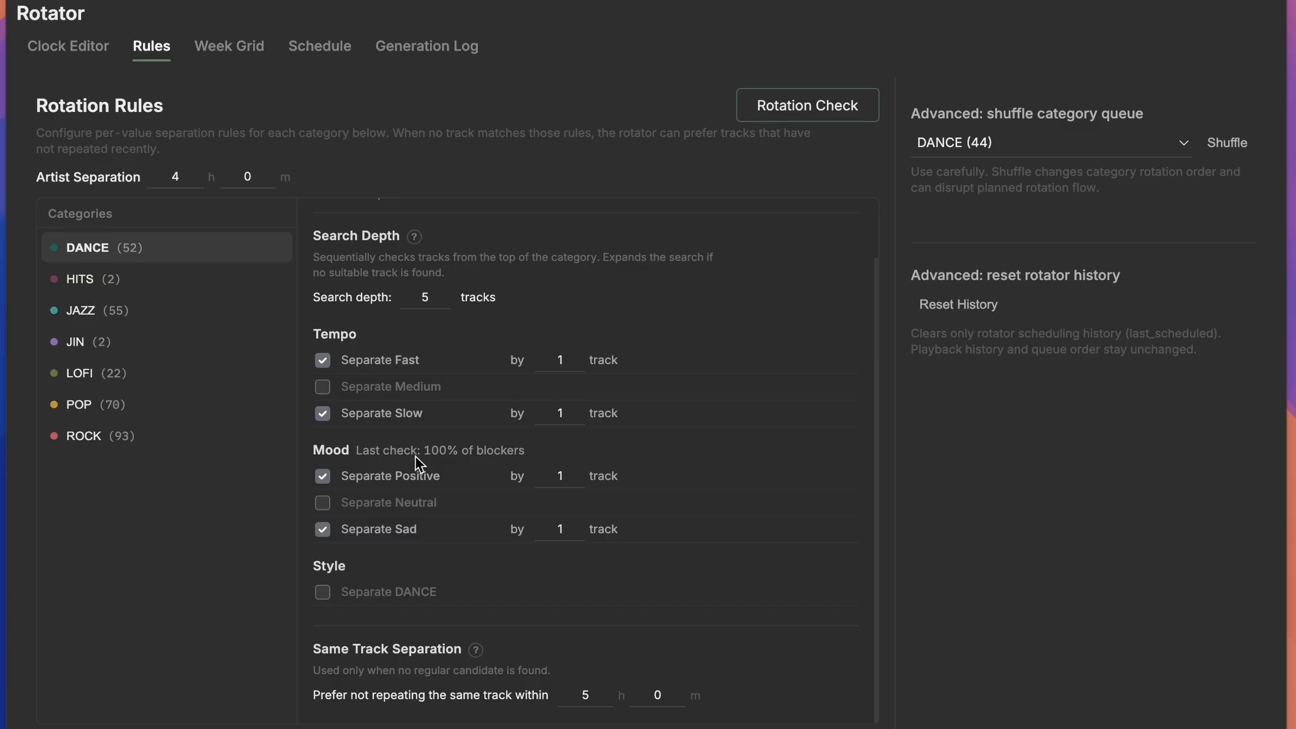
# - Turn off Separate Fast for the DANCE category and recheck the rotation
pyautogui.click(323, 364)
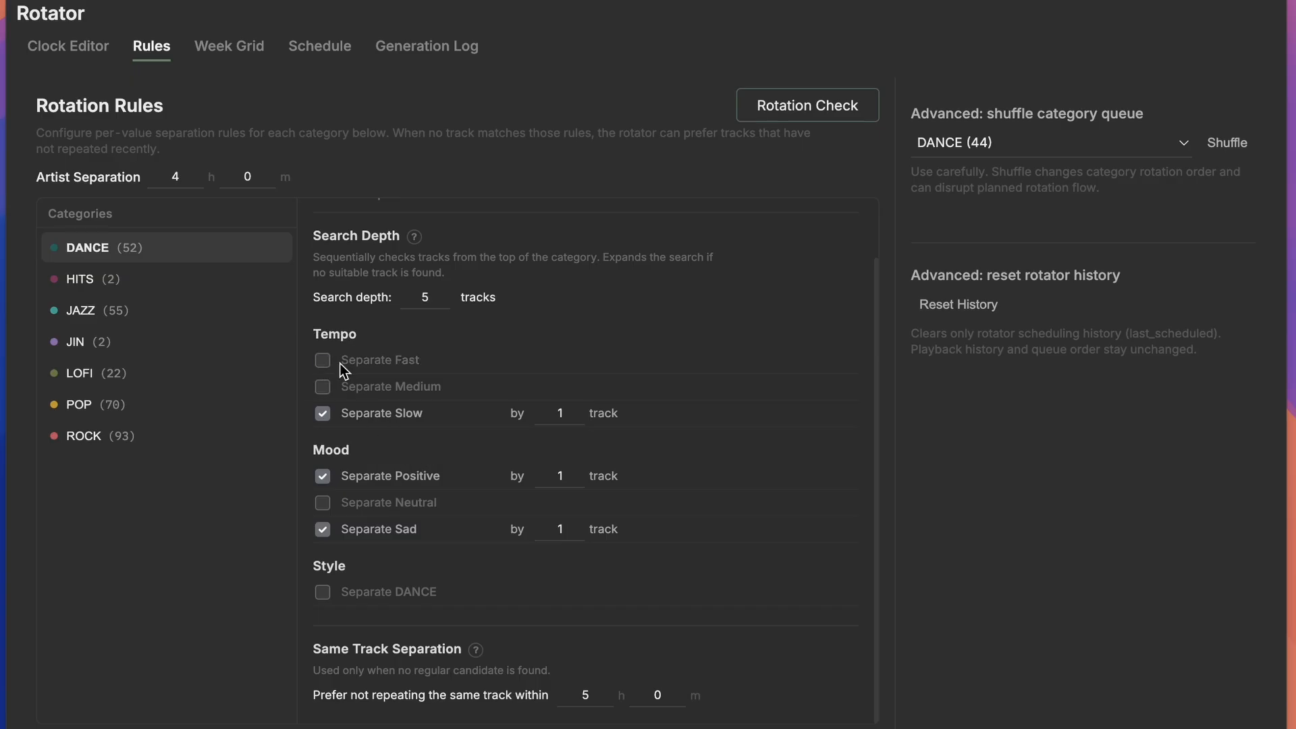
pyautogui.click(798, 111)
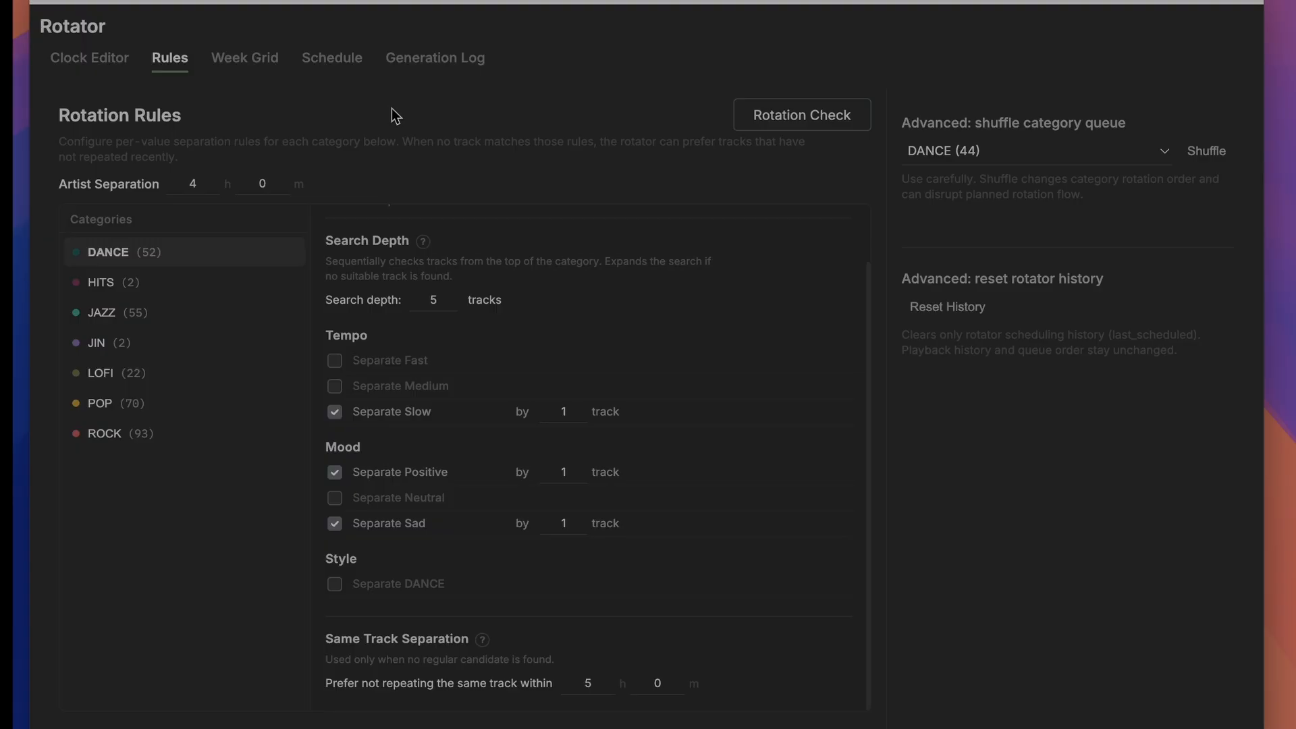
# - Generate the playlists for all 24 hours of Friday, 7 August 2026, using the weekly grid
pyautogui.click(346, 59)
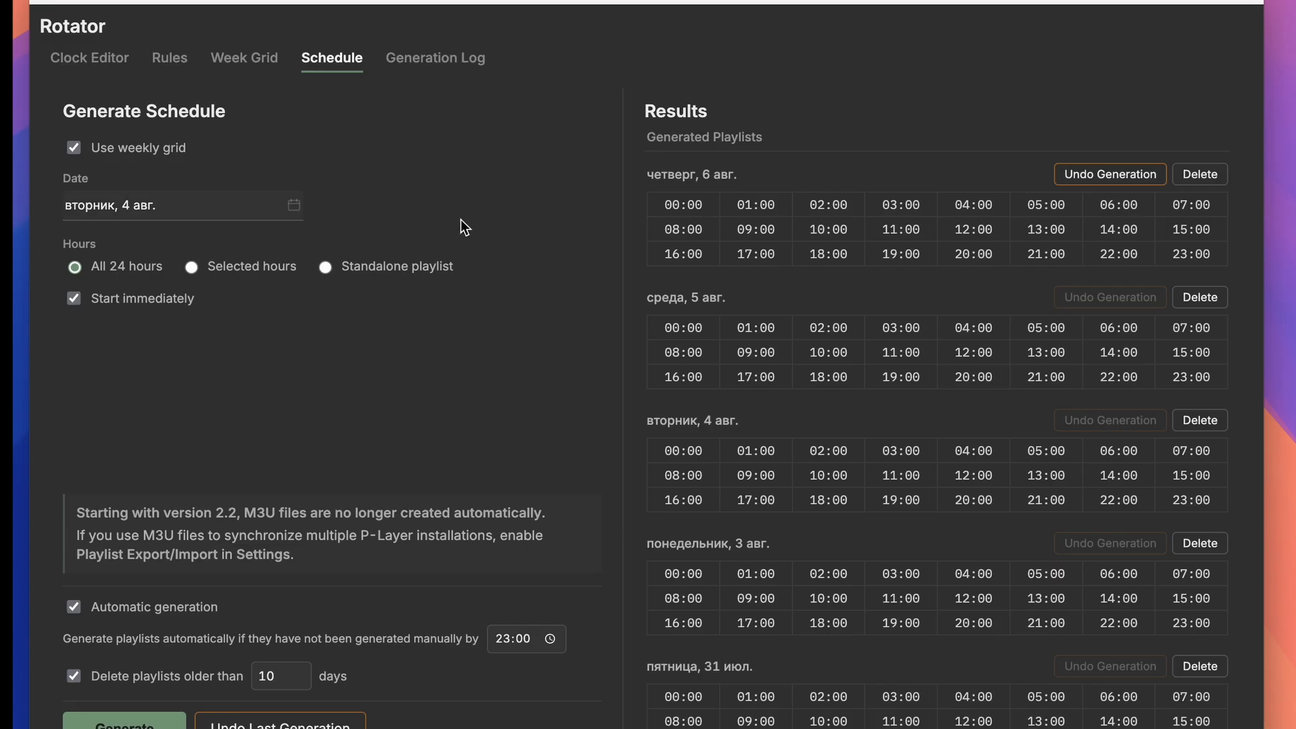
pyautogui.click(294, 207)
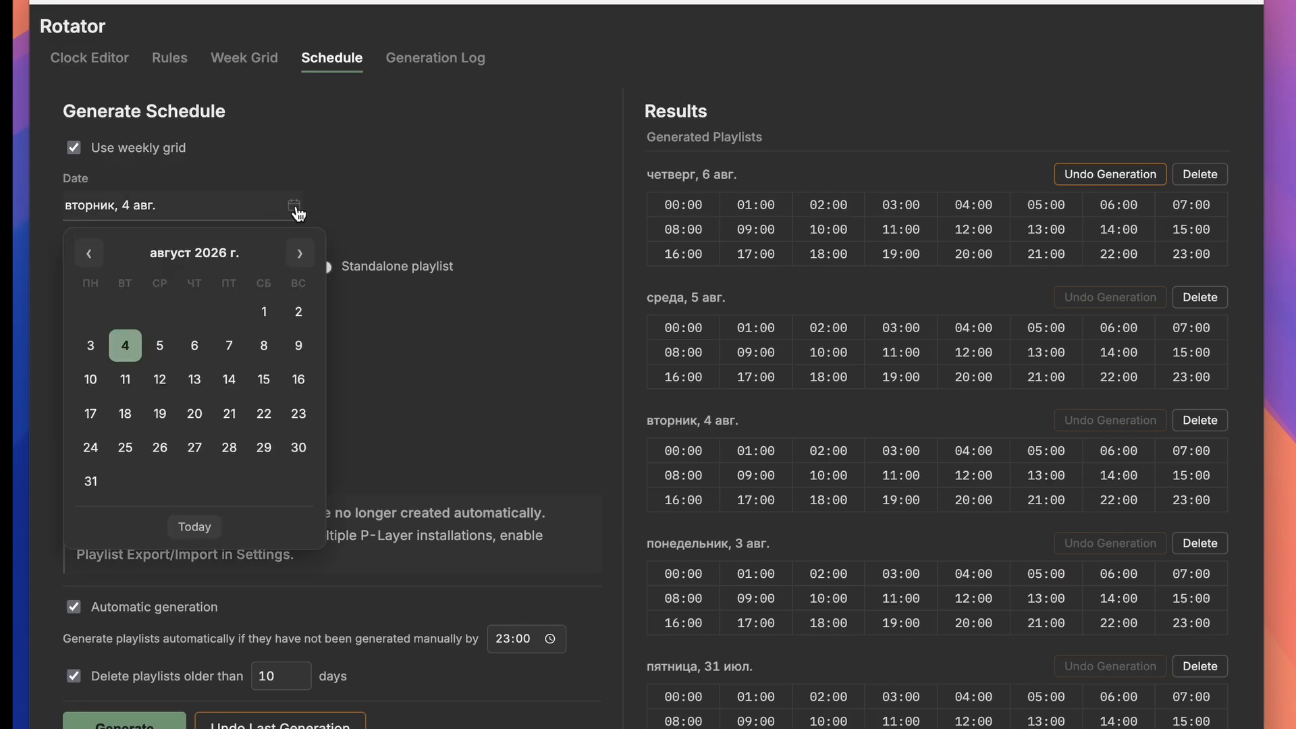
pyautogui.click(229, 345)
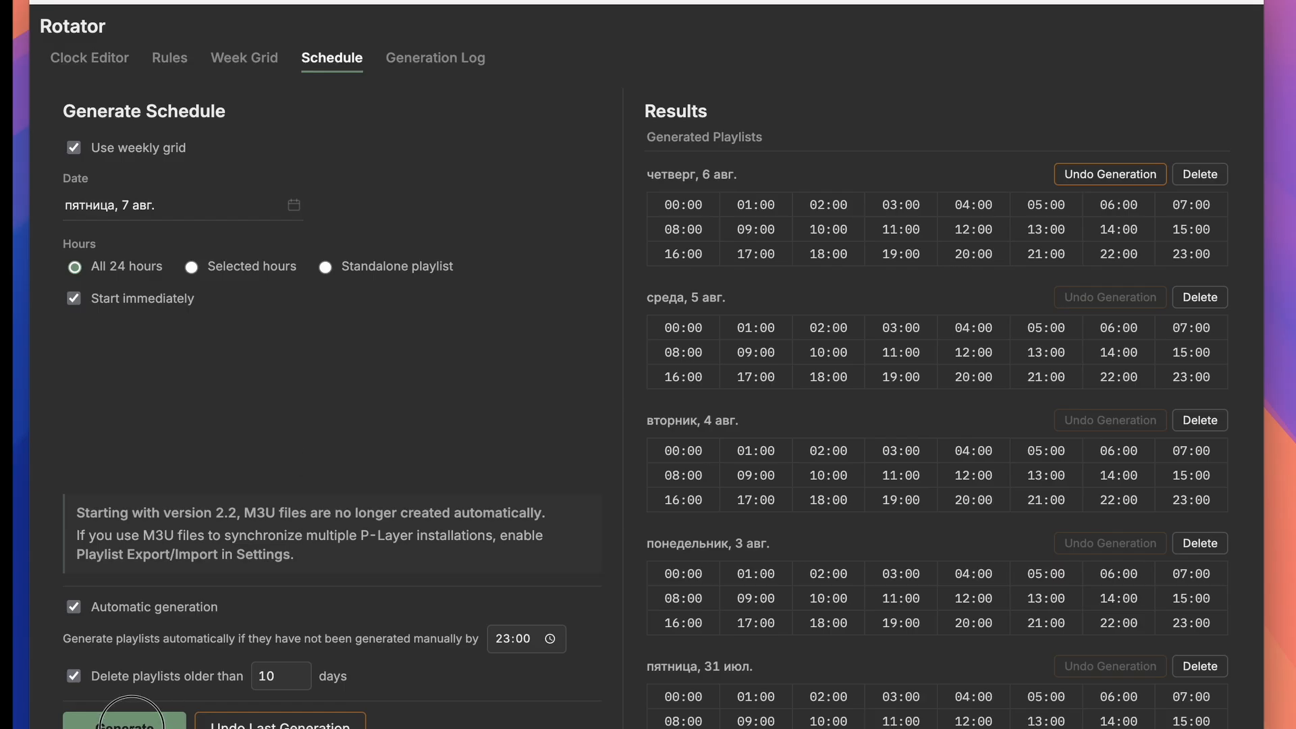
pyautogui.click(152, 724)
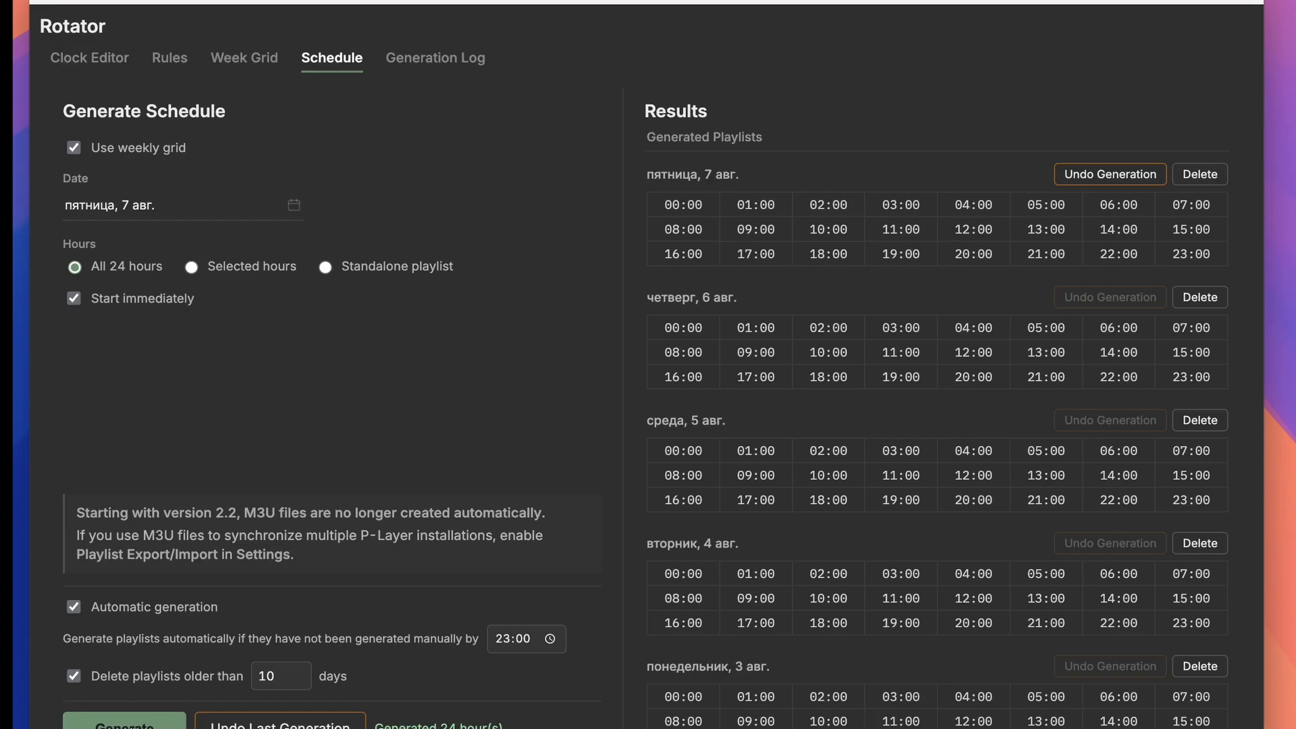
# - Review the track selections, rule violations and queue depths in the Generation Log's hourly stream
pyautogui.click(437, 67)
pyautogui.scroll(-5, 743, 492)
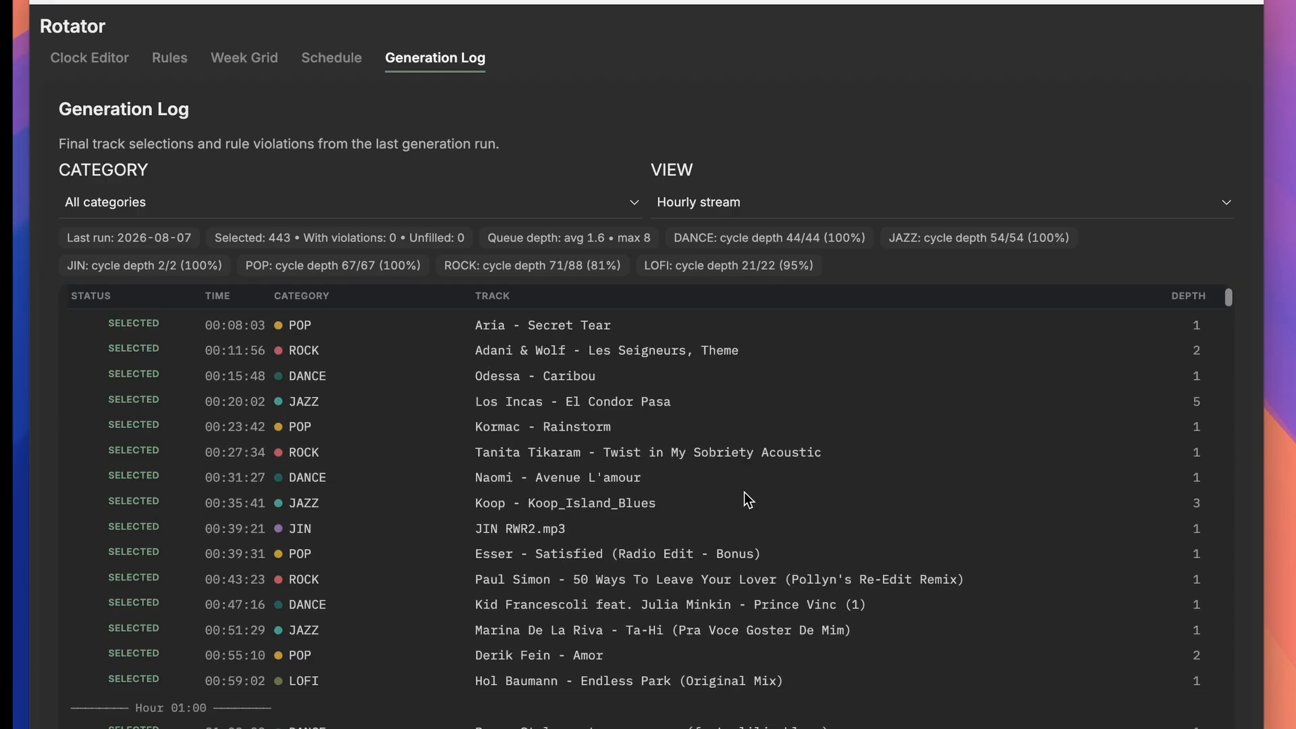
pyautogui.scroll(-15, 743, 500)
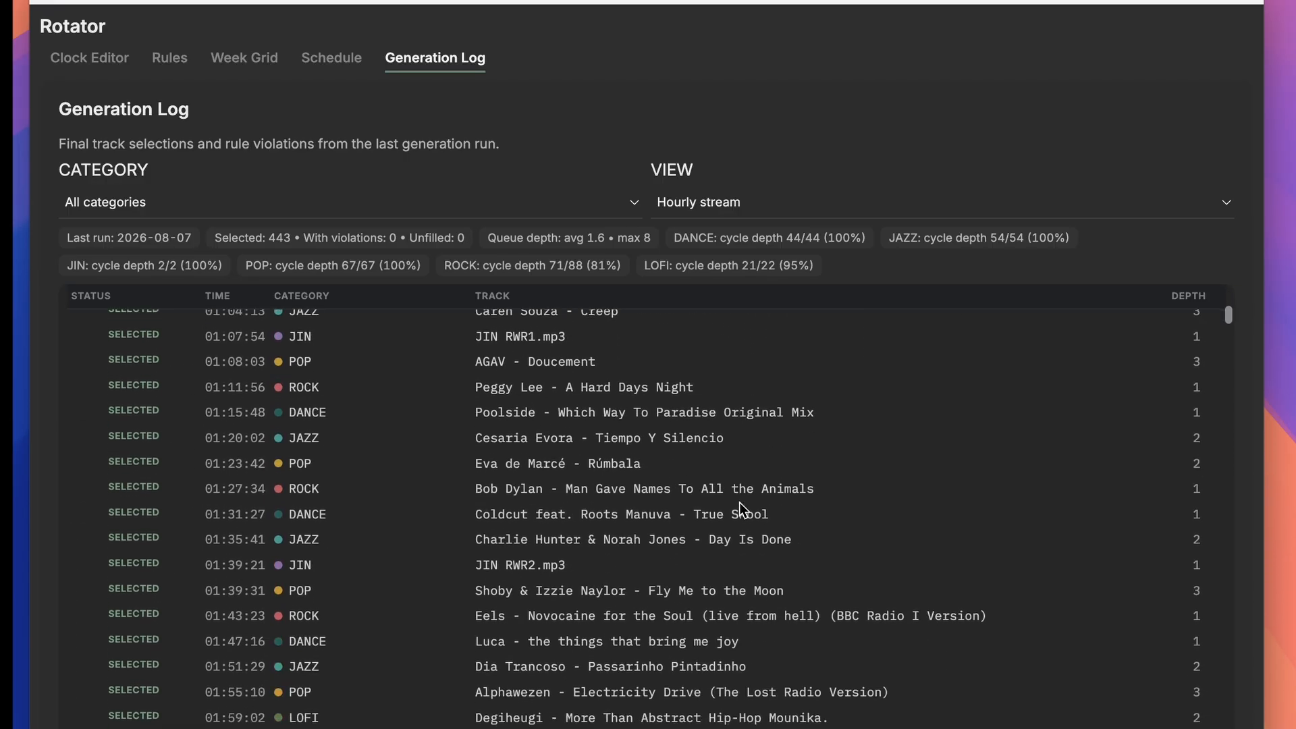